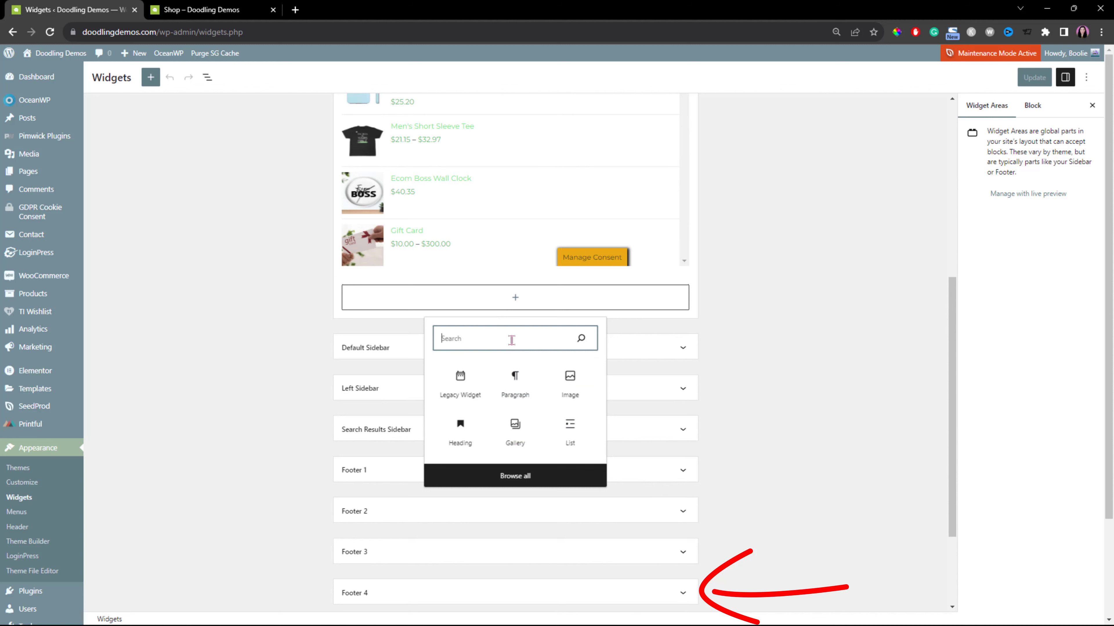
- Add the GTranslate widget to the WooCommerce Sidebar, move it above the Search widget, and update the widgets
{"action": "type", "text": "gtra"}
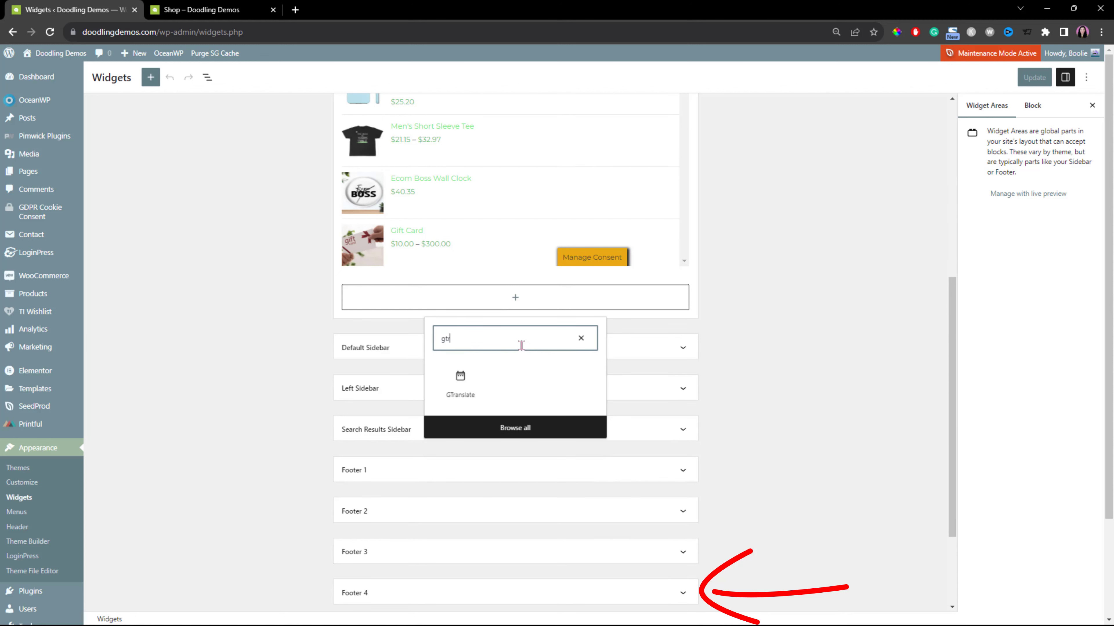
{"action": "left_click", "coordinate": [459, 393]}
{"action": "left_click_drag", "start_coordinate": [359, 339], "coordinate": [354, 166]}
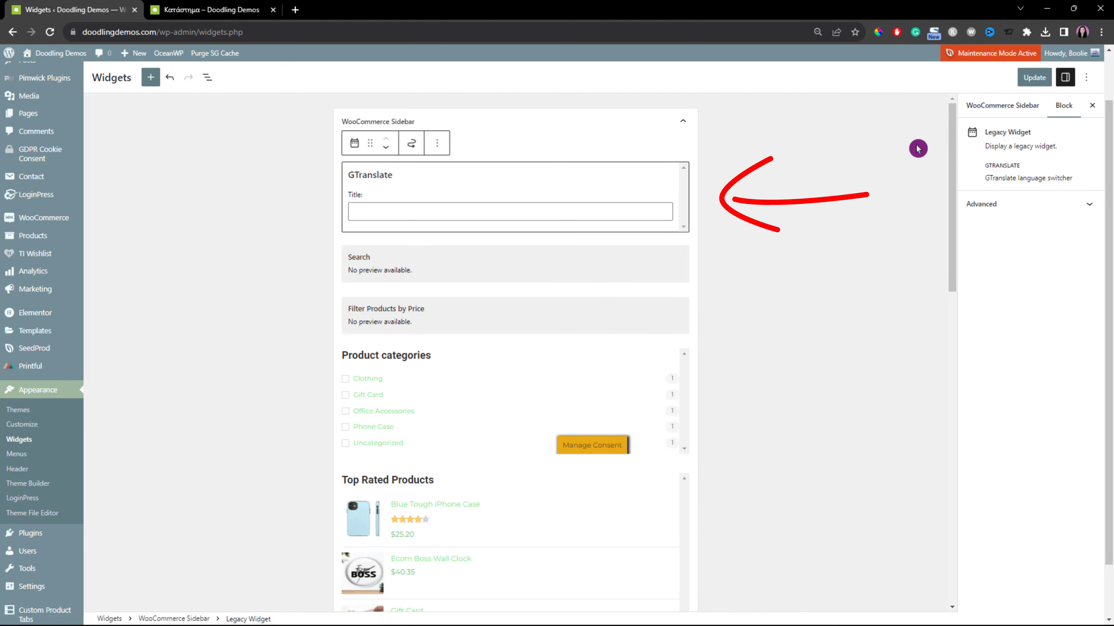
{"action": "left_click", "coordinate": [1033, 78]}
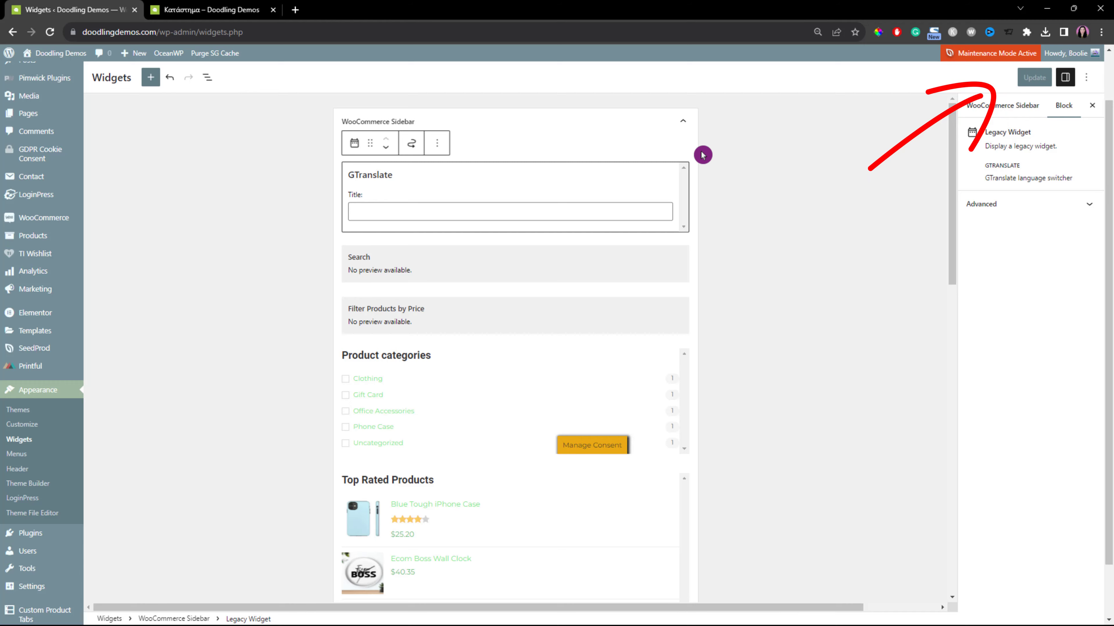
- Test the sidebar language switcher on the Shop page by choosing Spanish
{"action": "left_click", "coordinate": [228, 10]}
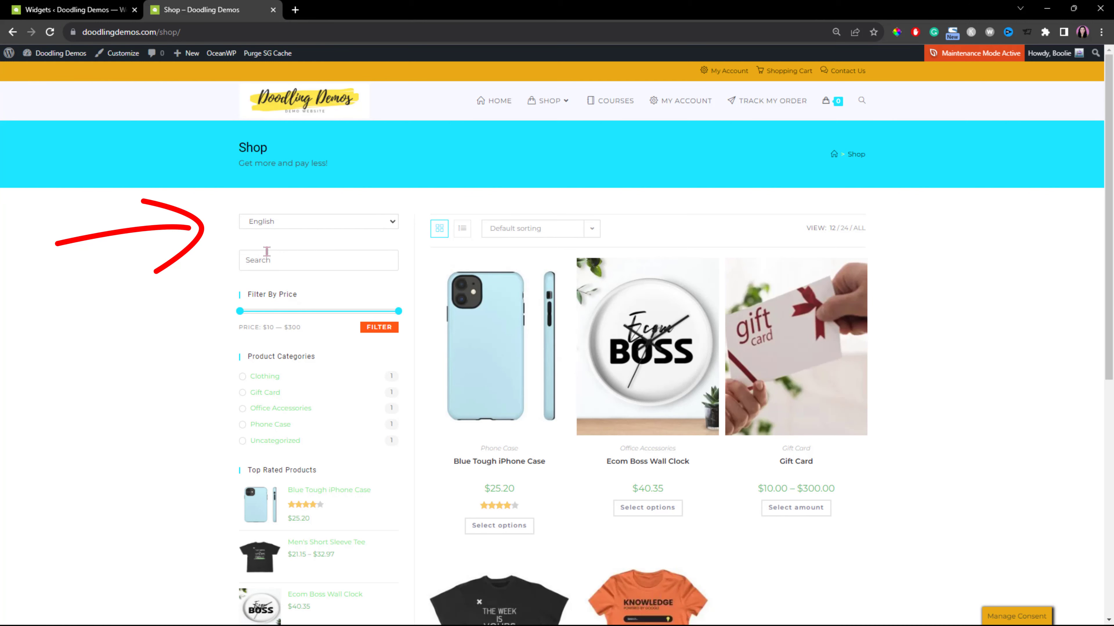
{"action": "left_click", "coordinate": [394, 225]}
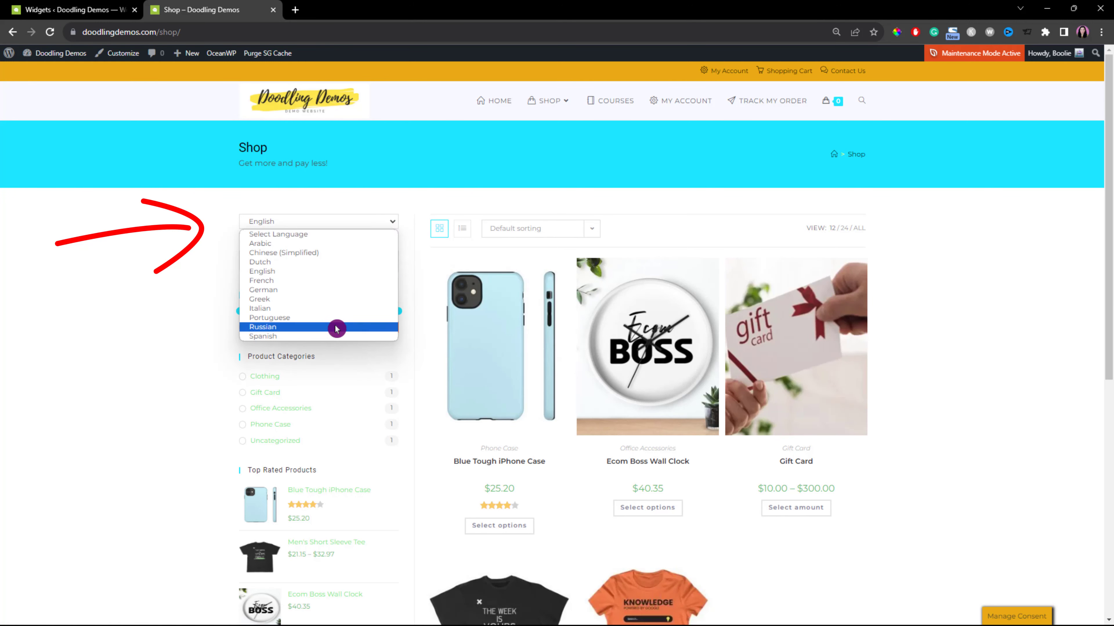
{"action": "left_click", "coordinate": [331, 337]}
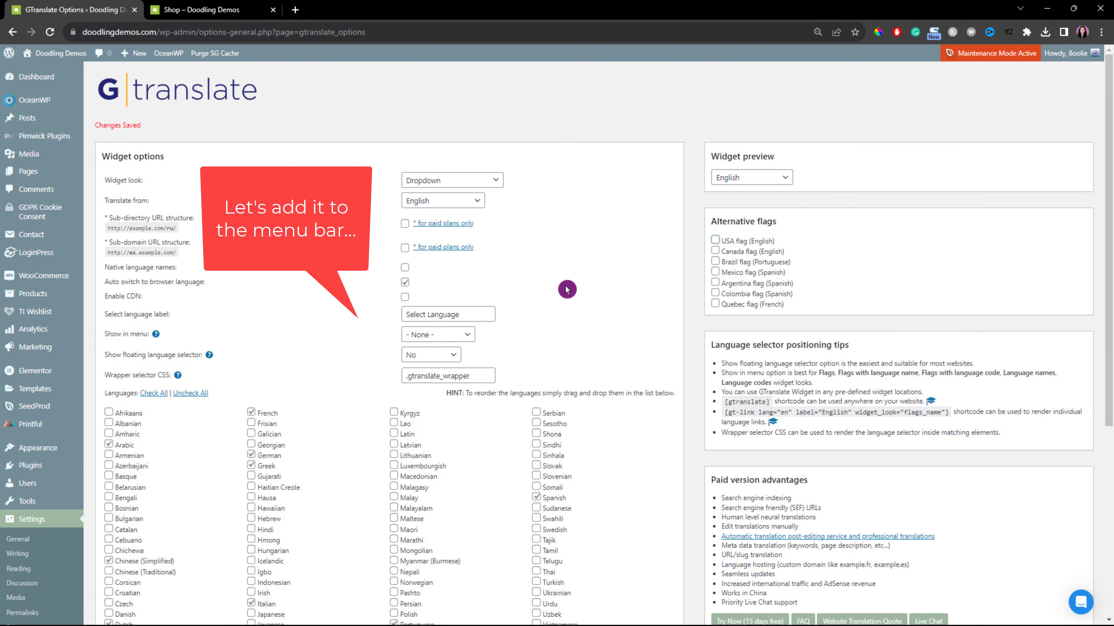
- Set the GTranslate "Show in menu" option to Main and save the changes
{"action": "left_click", "coordinate": [467, 336]}
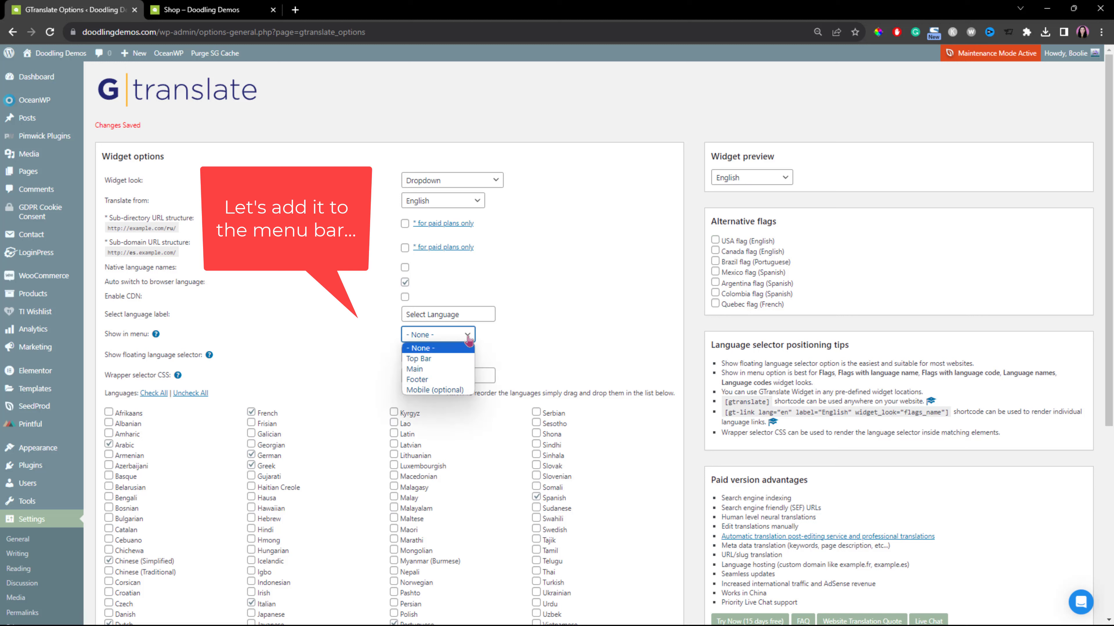
{"action": "left_click", "coordinate": [439, 369]}
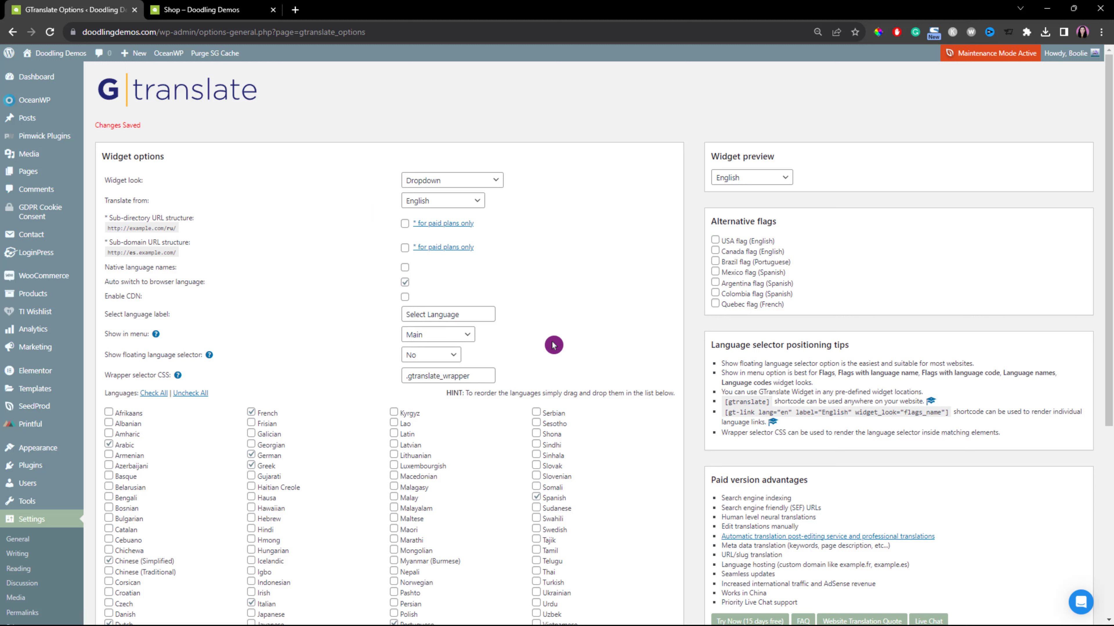
{"action": "scroll", "coordinate": [614, 439], "scroll_direction": "down", "scroll_amount": 6}
{"action": "left_click", "coordinate": [118, 558]}
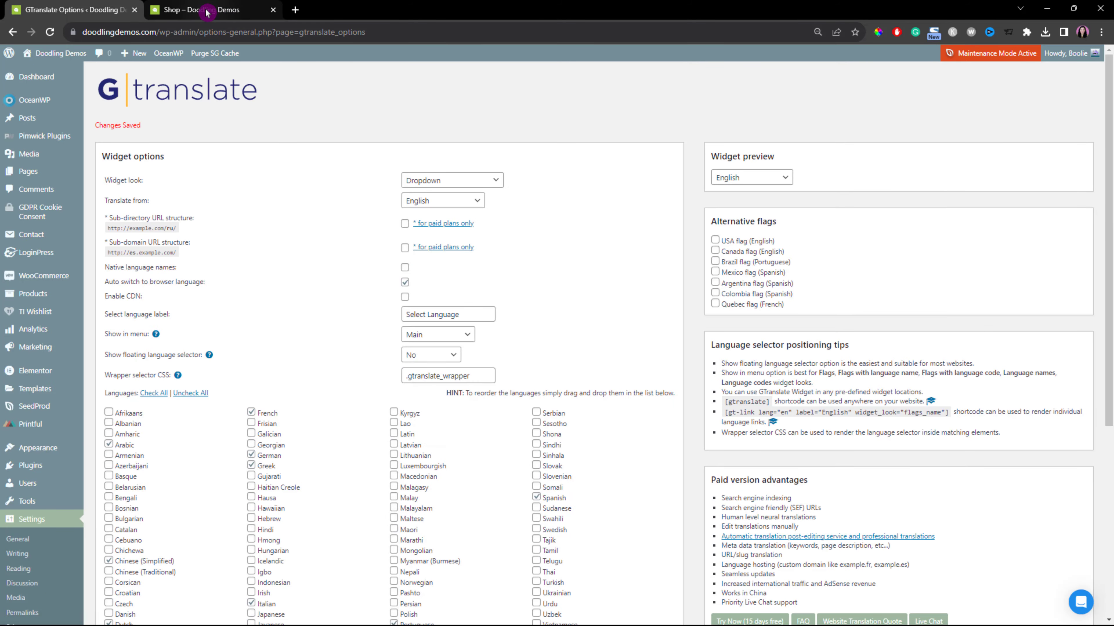
- Reload the Shop page and switch its language to Dutch with the selector in the main menu
{"action": "left_click", "coordinate": [202, 9]}
{"action": "left_click", "coordinate": [51, 31]}
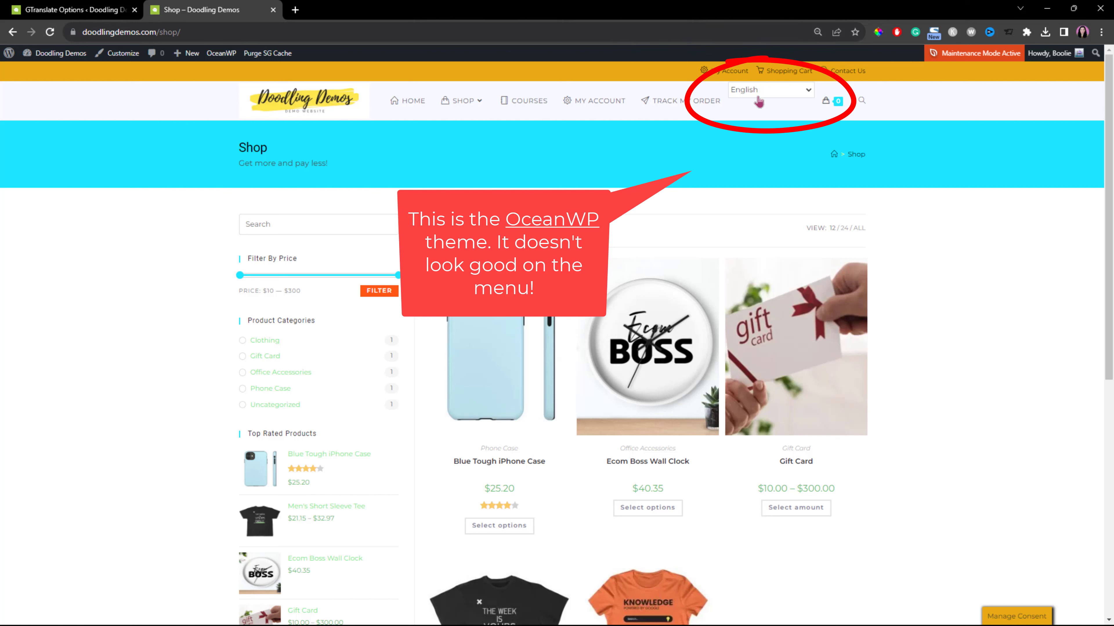
{"action": "left_click", "coordinate": [770, 101]}
{"action": "left_click", "coordinate": [808, 91]}
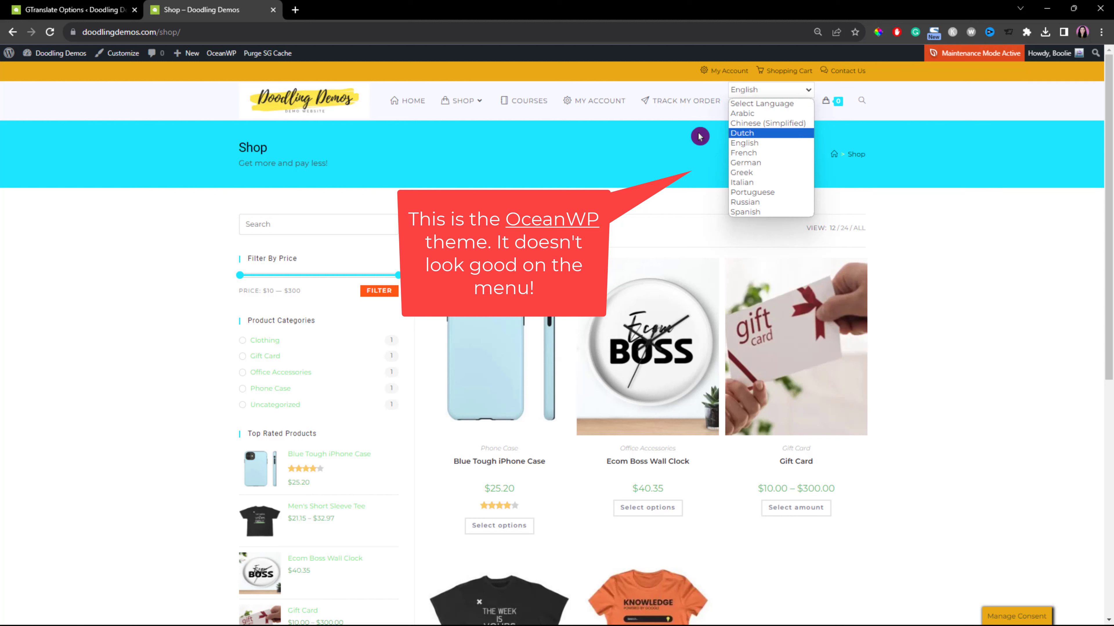
{"action": "left_click", "coordinate": [747, 133]}
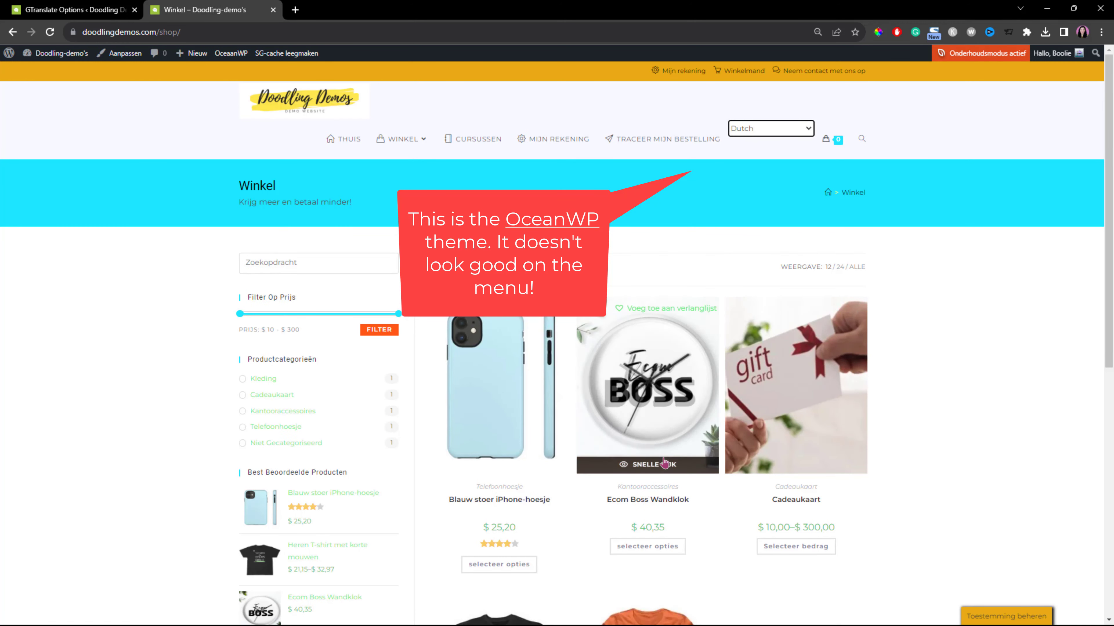
- Open the quick view of the Ecom Boss wall clock, inspect its translated base colour options, and leave it
{"action": "left_click", "coordinate": [660, 466]}
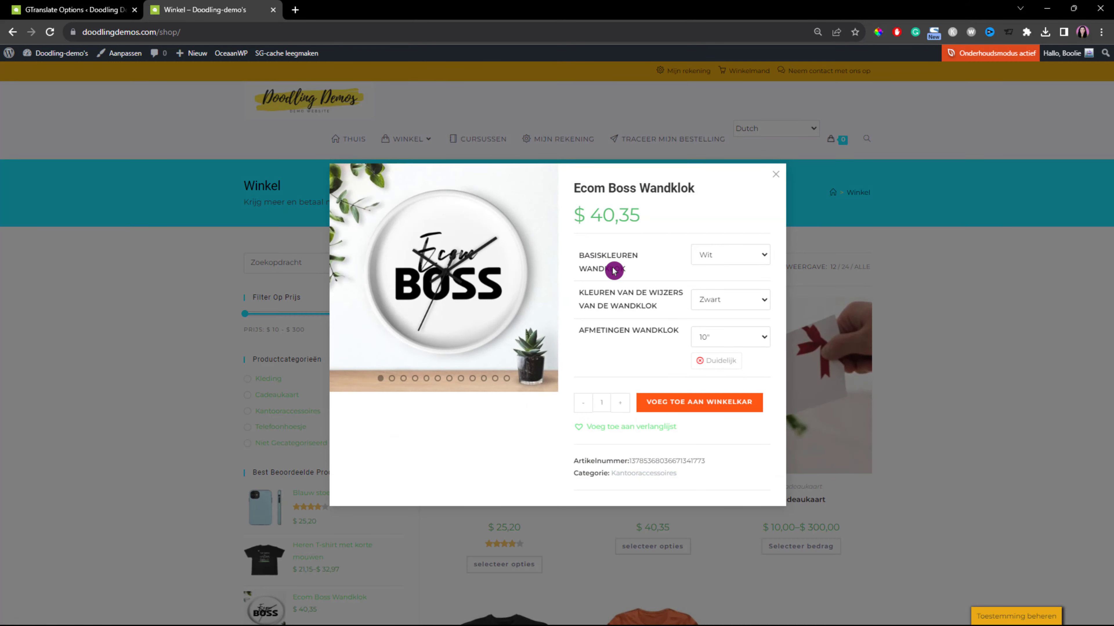
{"action": "left_click", "coordinate": [764, 258]}
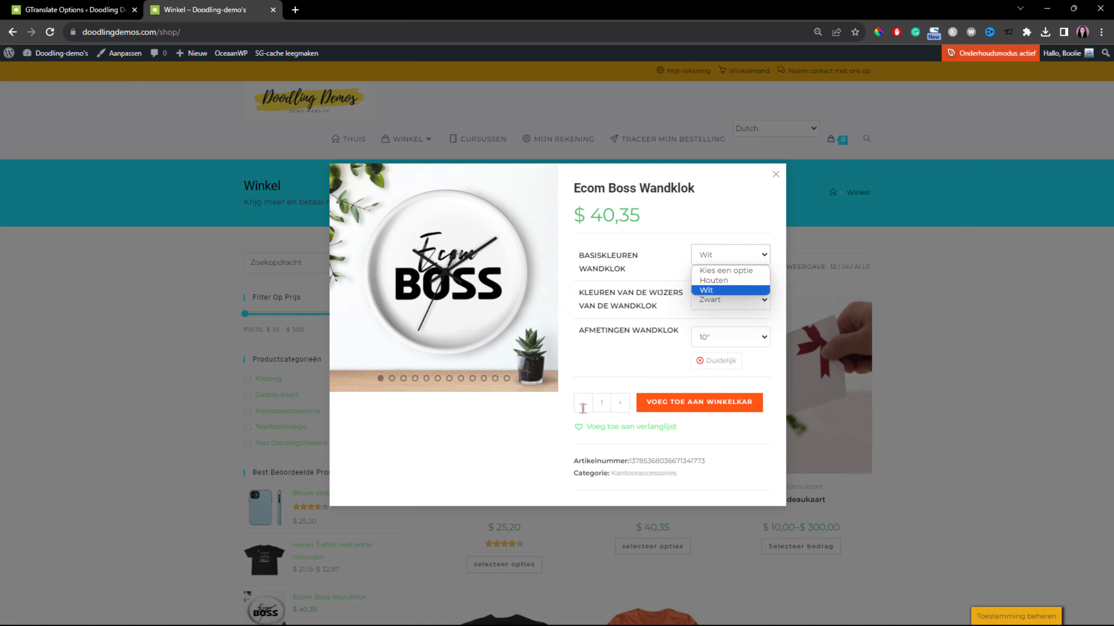
{"action": "left_click", "coordinate": [503, 455]}
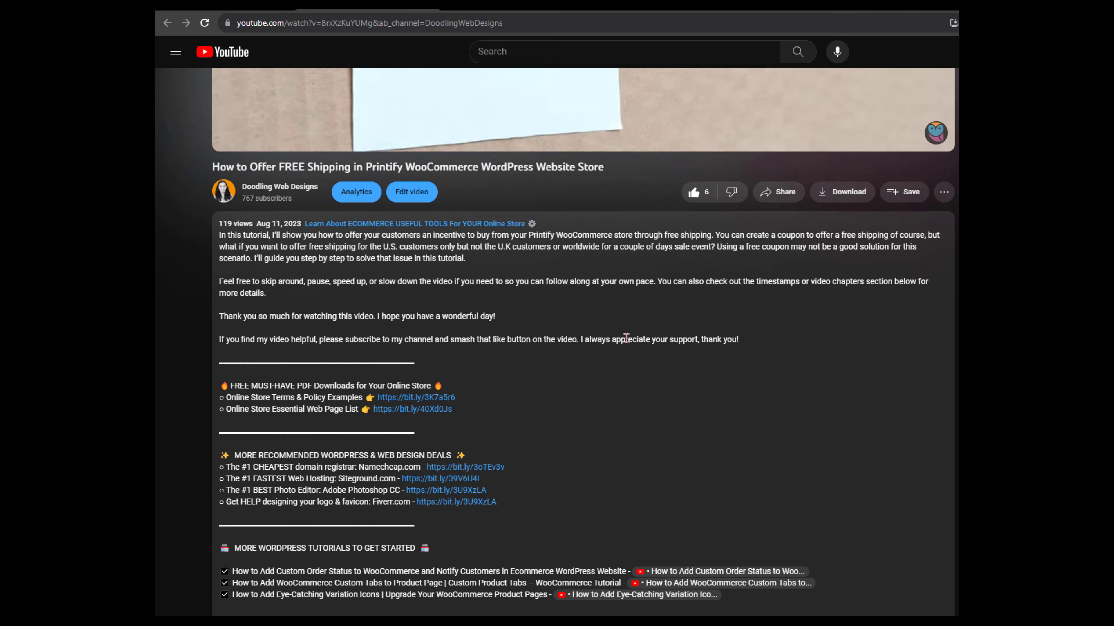
{"action": "scroll", "coordinate": [770, 383], "scroll_direction": "down", "scroll_amount": 8}
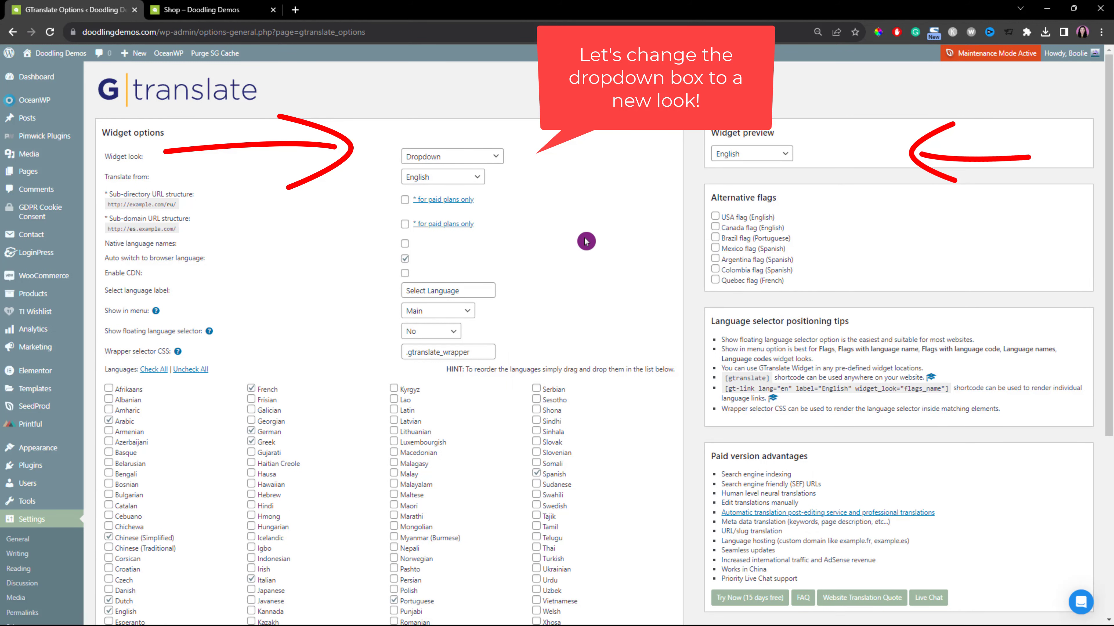
- Set the GTranslate widget look to "Flags and dropdown"
{"action": "left_click", "coordinate": [496, 157]}
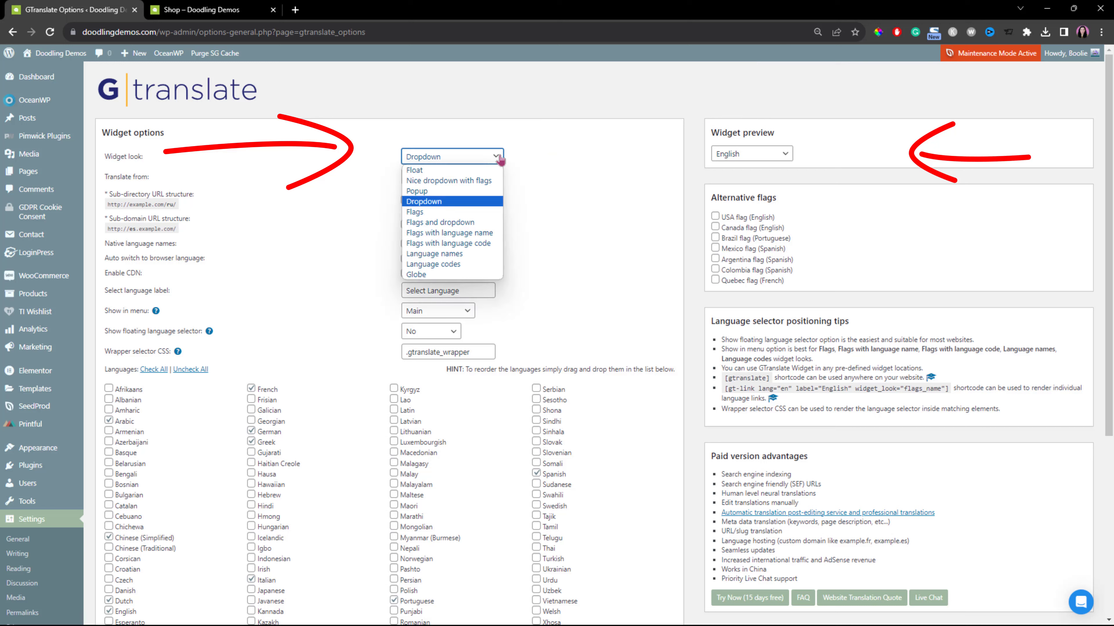
{"action": "left_click", "coordinate": [470, 222]}
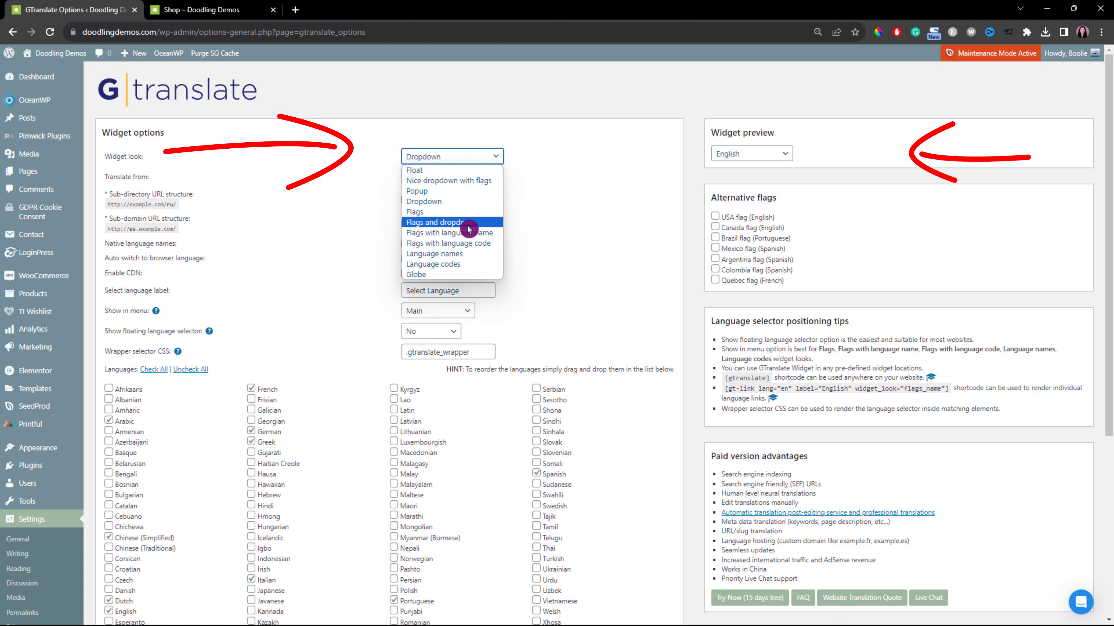
{"action": "left_click", "coordinate": [491, 222]}
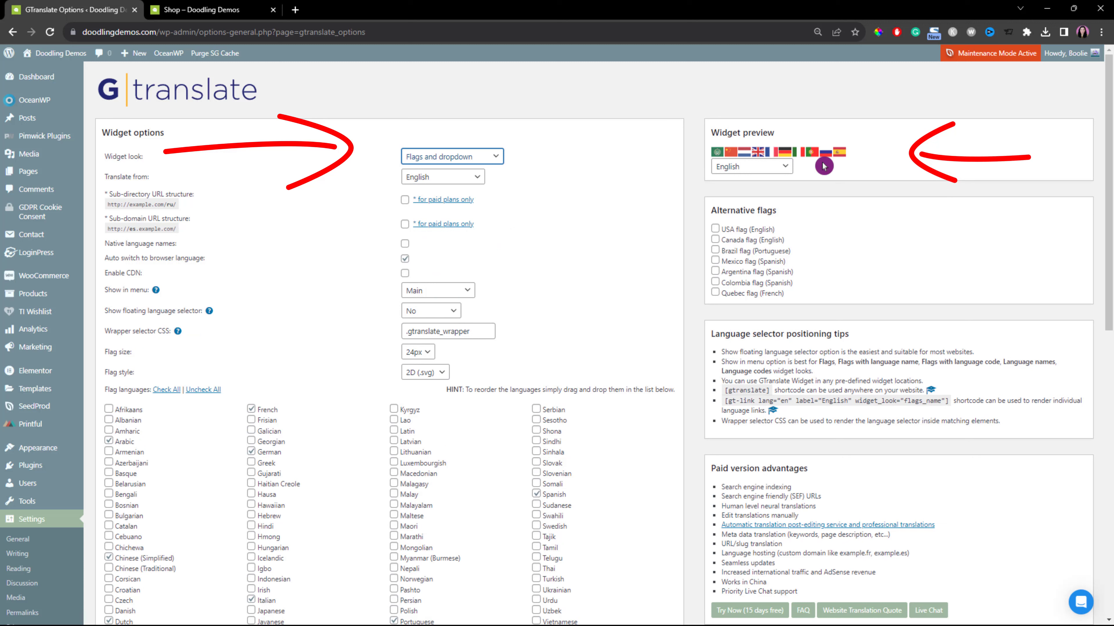
- Set the GTranslate widget look to "Nice dropdown with flags", check its language list in the preview, and save the changes
{"action": "left_click", "coordinate": [497, 158]}
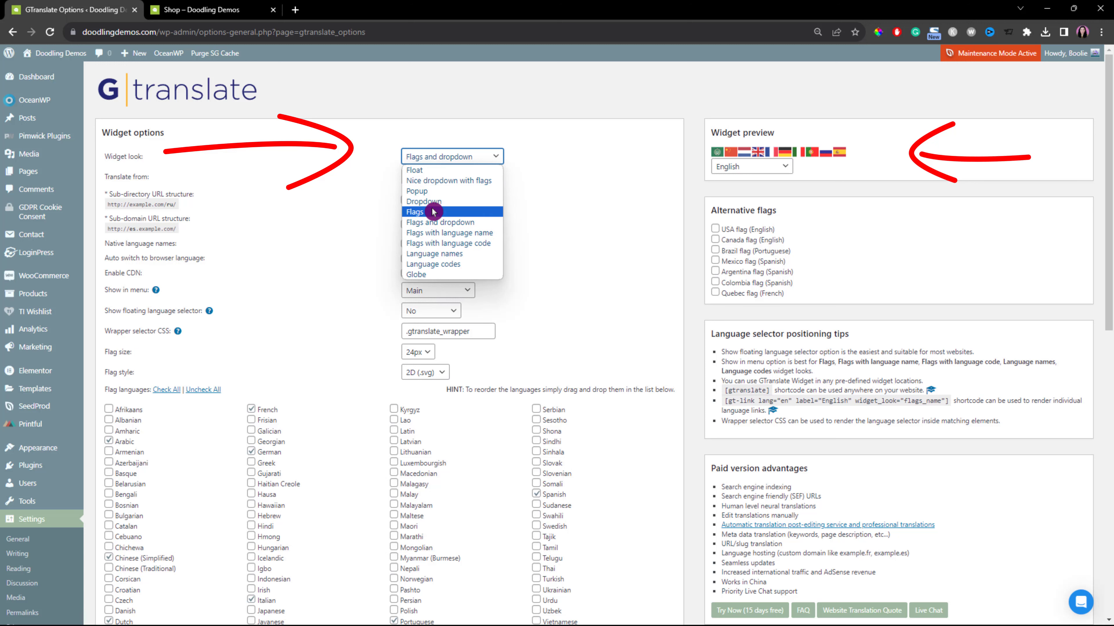
{"action": "left_click", "coordinate": [477, 183]}
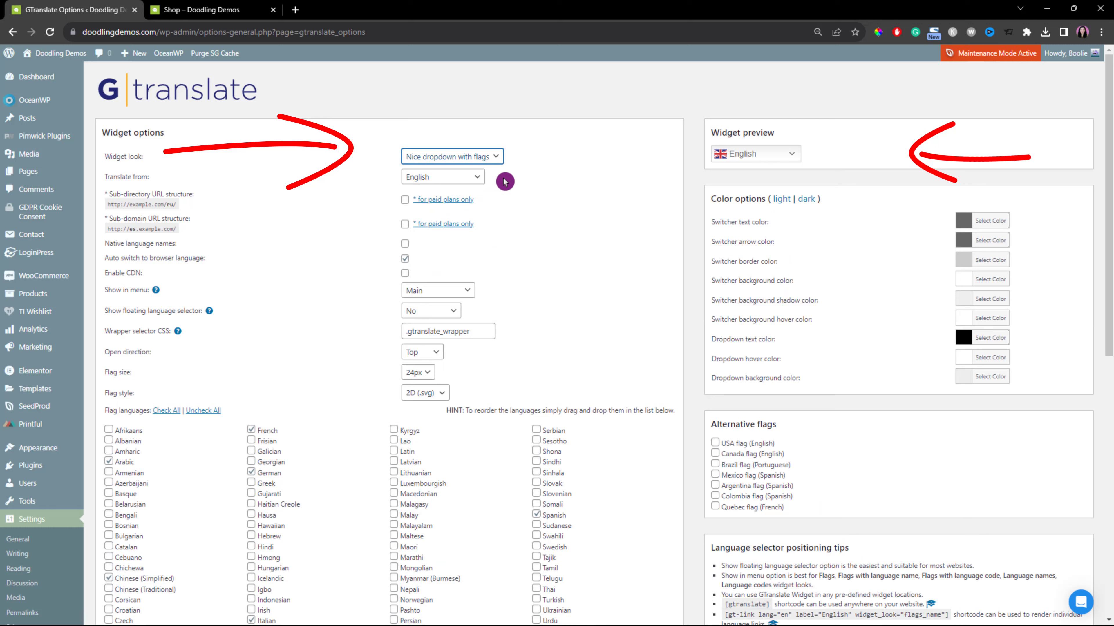
{"action": "left_click", "coordinate": [794, 154]}
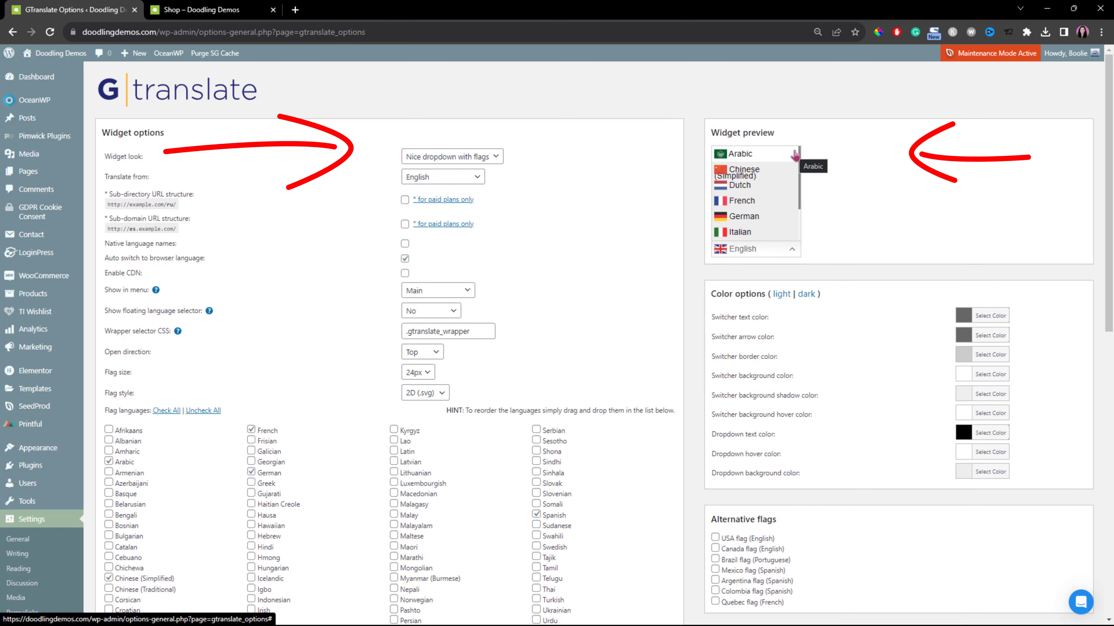
{"action": "left_click", "coordinate": [794, 154]}
{"action": "scroll", "coordinate": [710, 357], "scroll_direction": "down", "scroll_amount": 3}
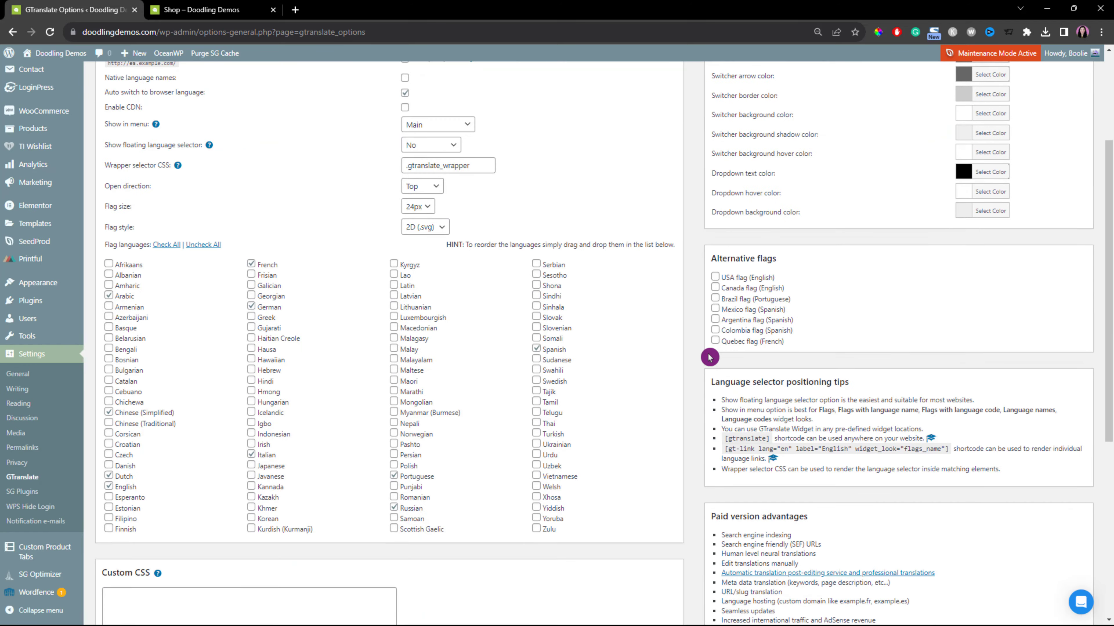
{"action": "scroll", "coordinate": [709, 357], "scroll_direction": "down", "scroll_amount": 3}
{"action": "left_click", "coordinate": [128, 575]}
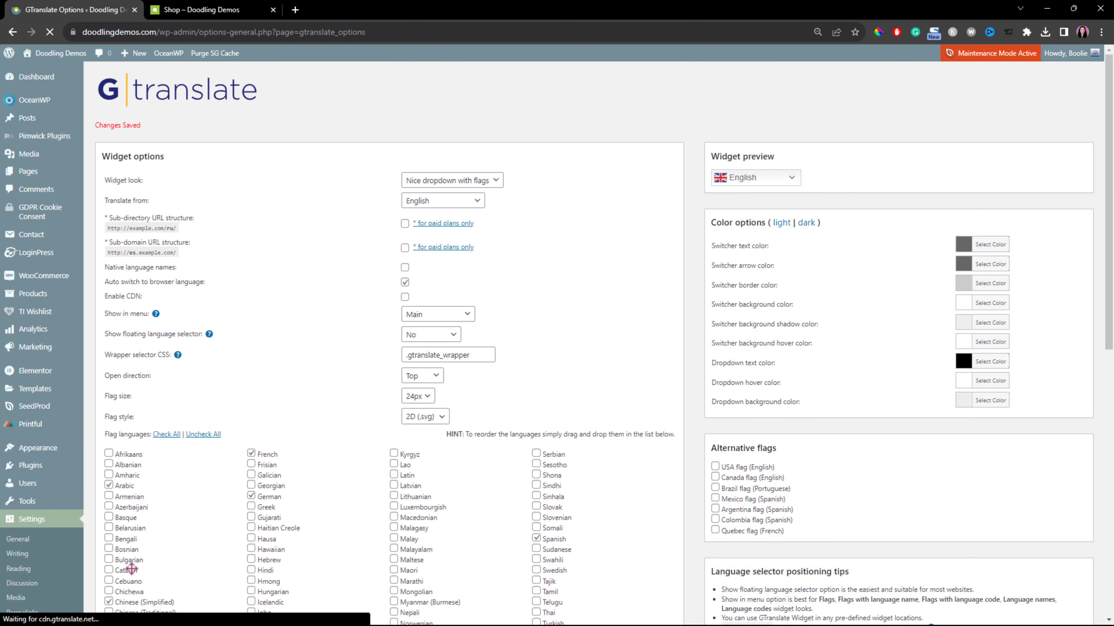
- Reload the Shop page and switch it to Italian with the flag dropdown in the sidebar
{"action": "left_click", "coordinate": [215, 11]}
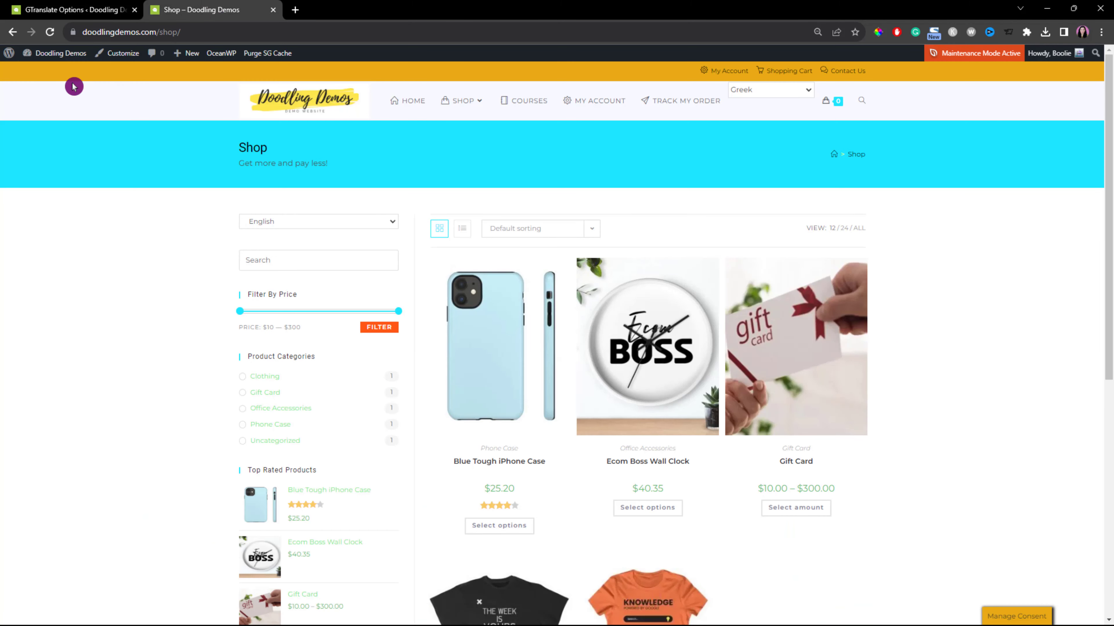
{"action": "left_click", "coordinate": [50, 32]}
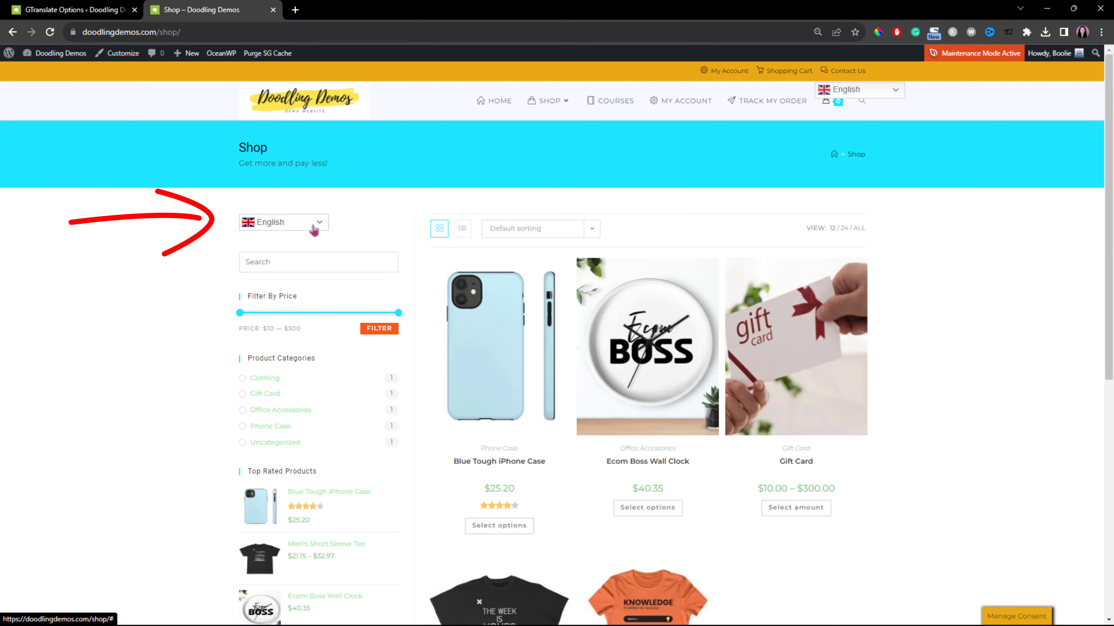
{"action": "left_click", "coordinate": [321, 226]}
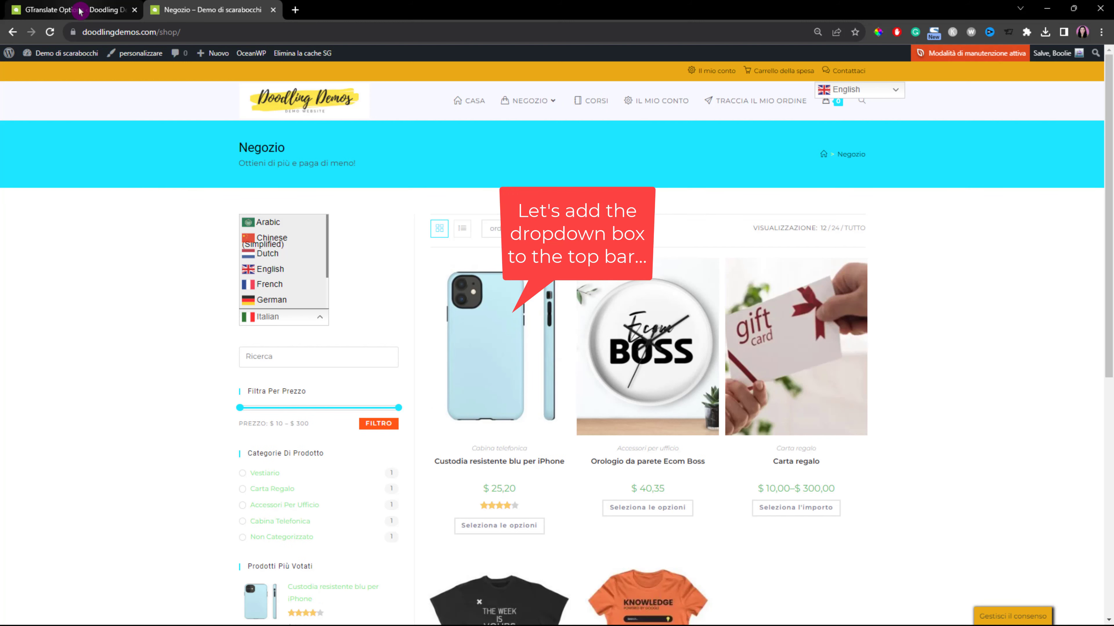
- Set the GTranslate "Show in menu" option to Top Bar and save the changes
{"action": "left_click", "coordinate": [79, 10]}
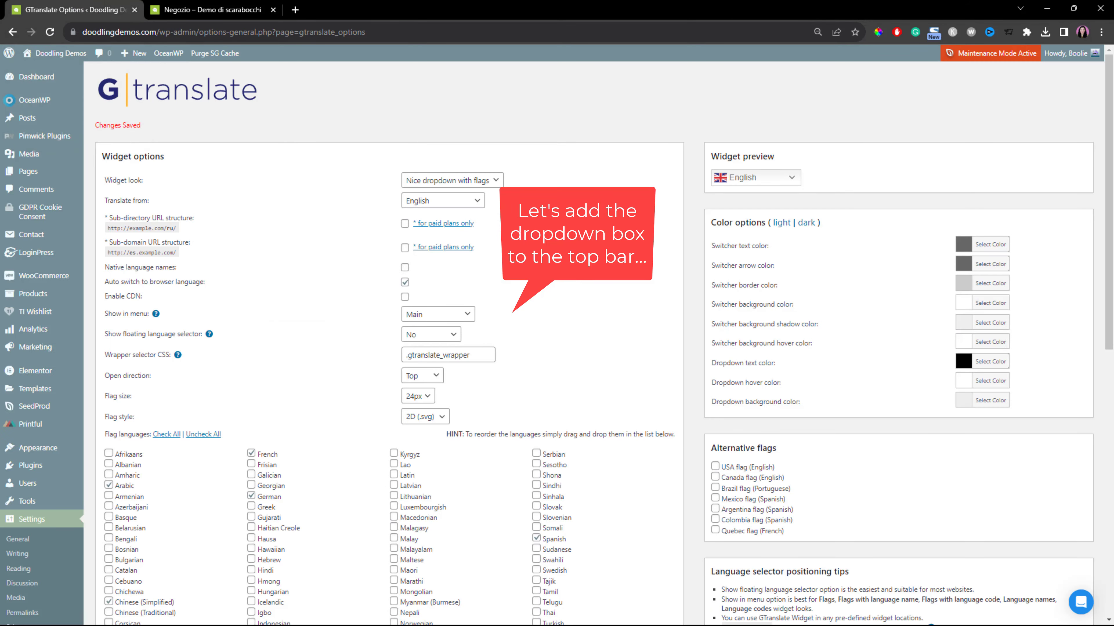
{"action": "left_click", "coordinate": [468, 314]}
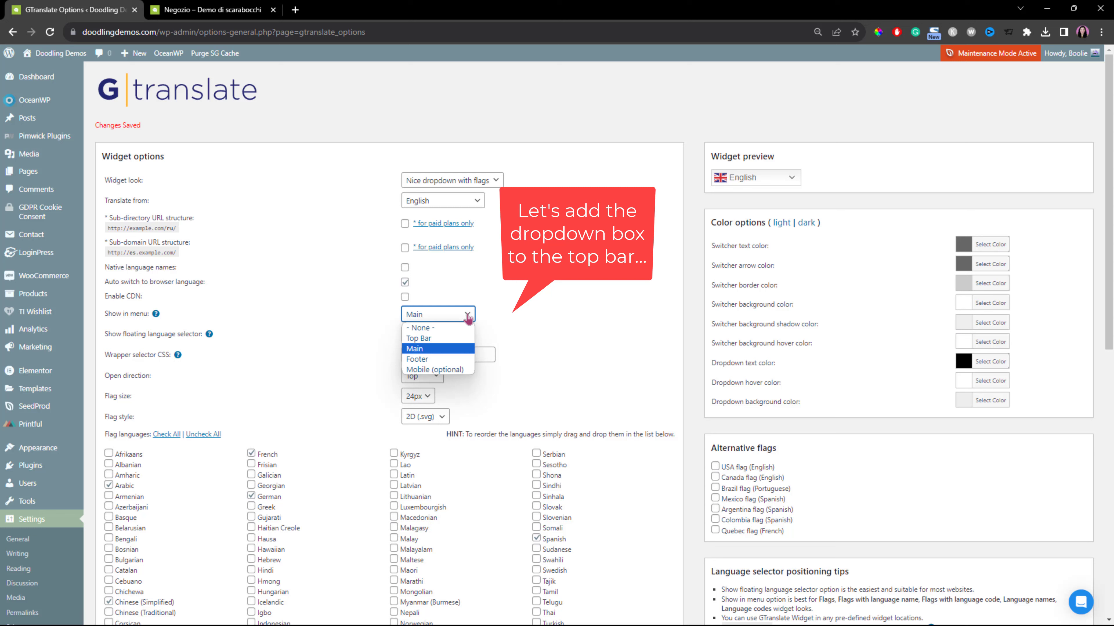
{"action": "left_click", "coordinate": [424, 338]}
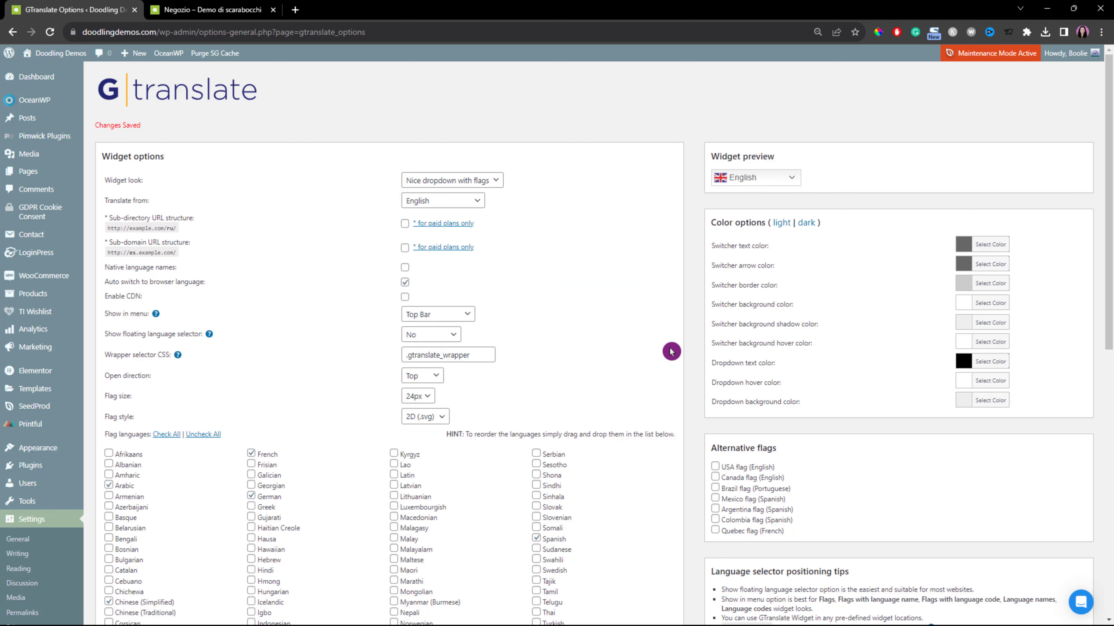
{"action": "scroll", "coordinate": [710, 480], "scroll_direction": "down", "scroll_amount": 10}
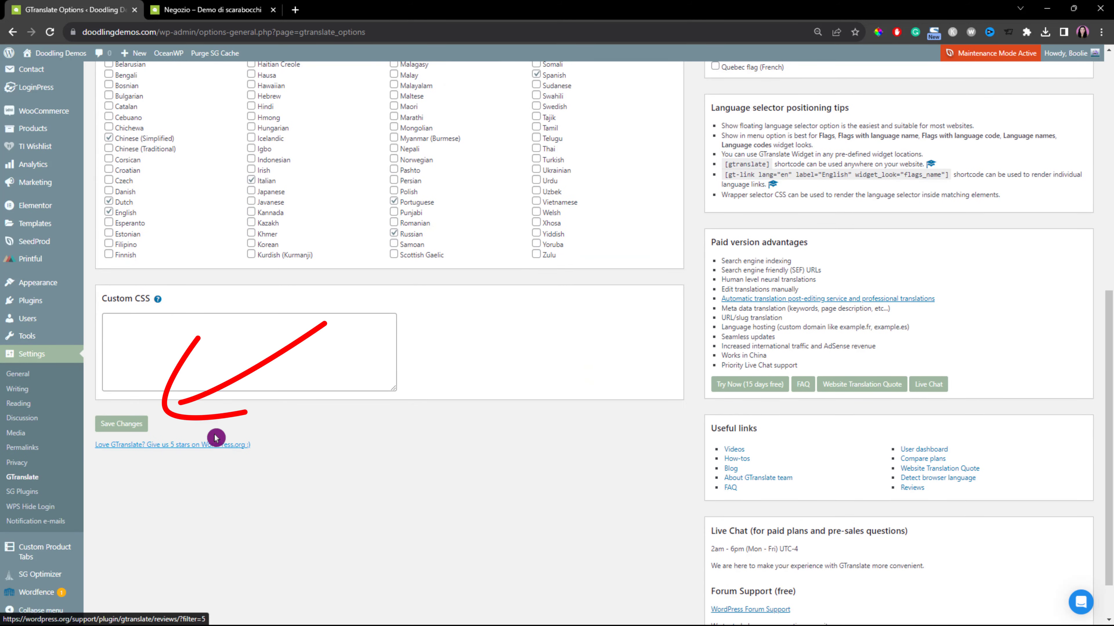
{"action": "left_click", "coordinate": [121, 423]}
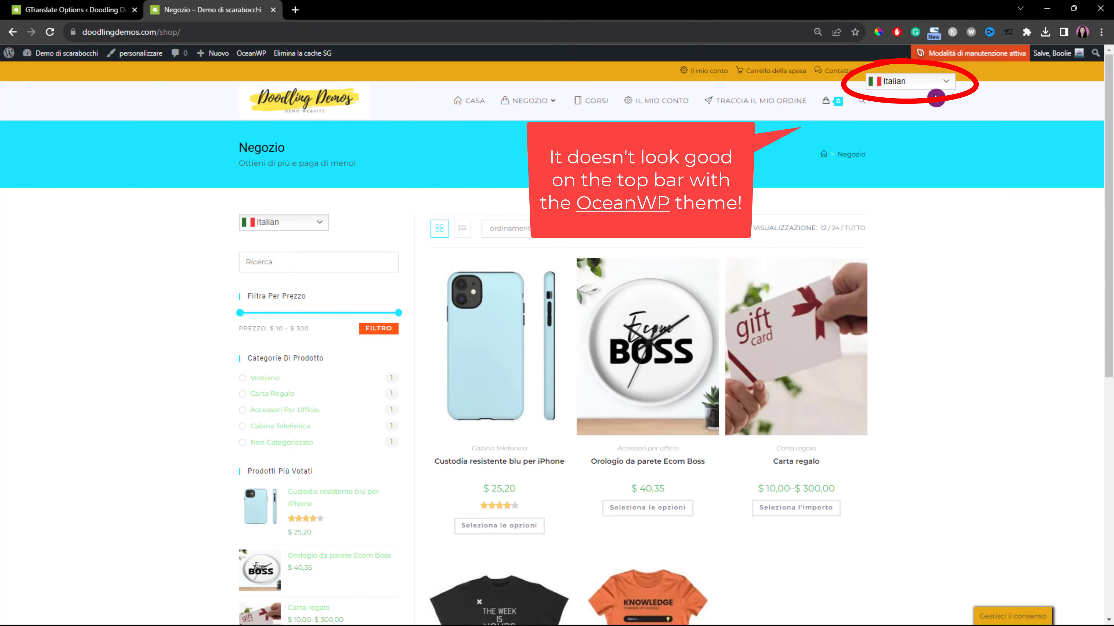
- Switch the Shop page to Arabic and then to French with the language dropdown in the site's top bar
{"action": "left_click", "coordinate": [915, 94]}
{"action": "left_click", "coordinate": [944, 82]}
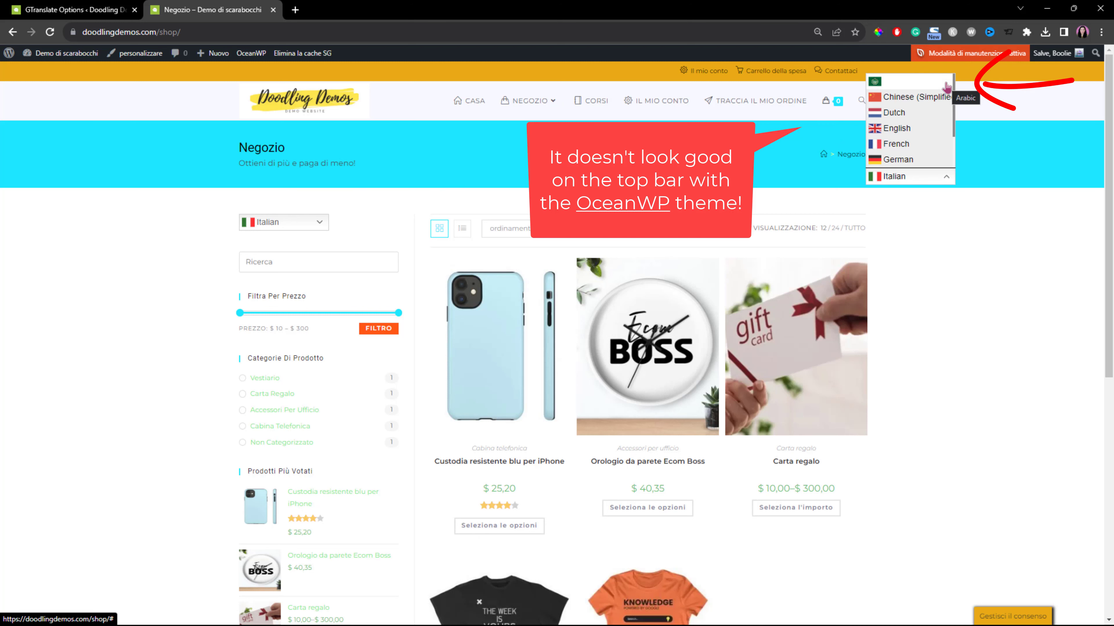
{"action": "left_click", "coordinate": [946, 83]}
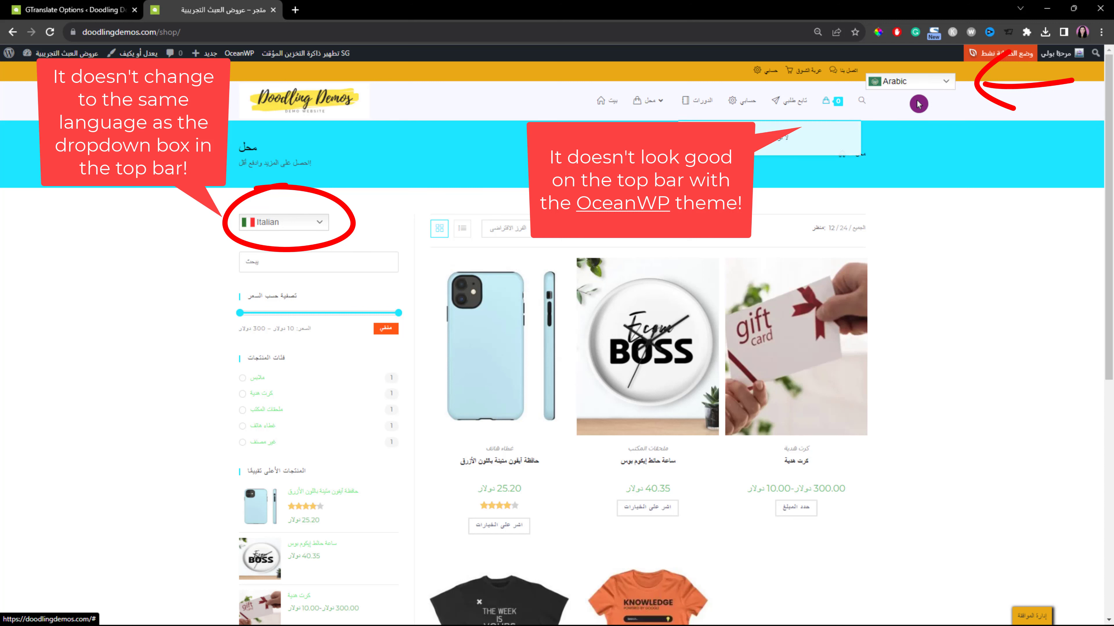
{"action": "left_click", "coordinate": [948, 83]}
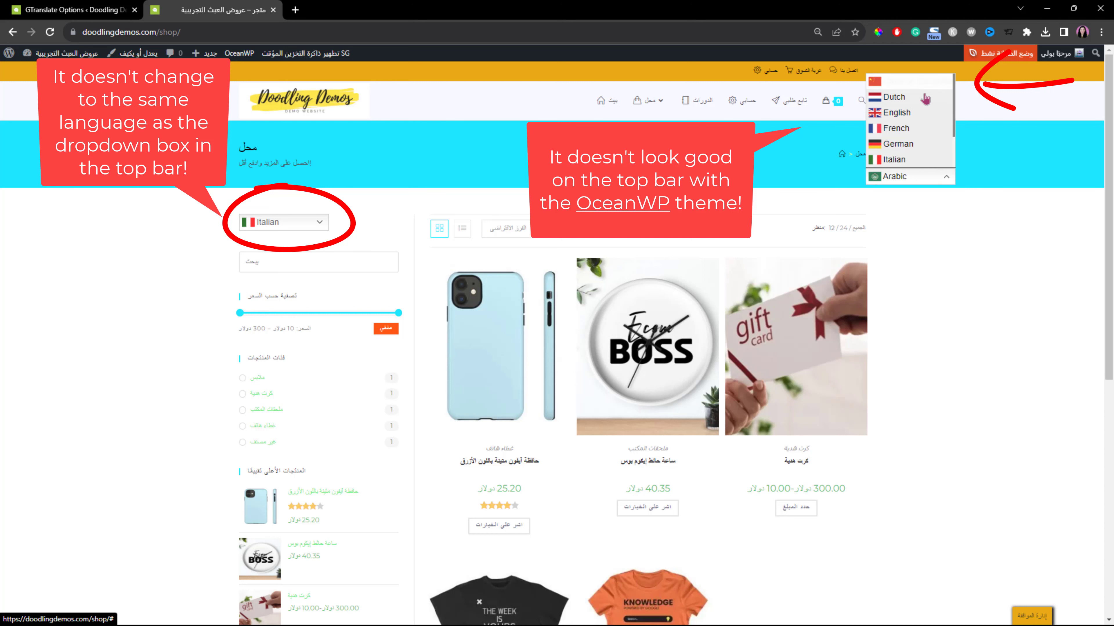
{"action": "left_click", "coordinate": [903, 128]}
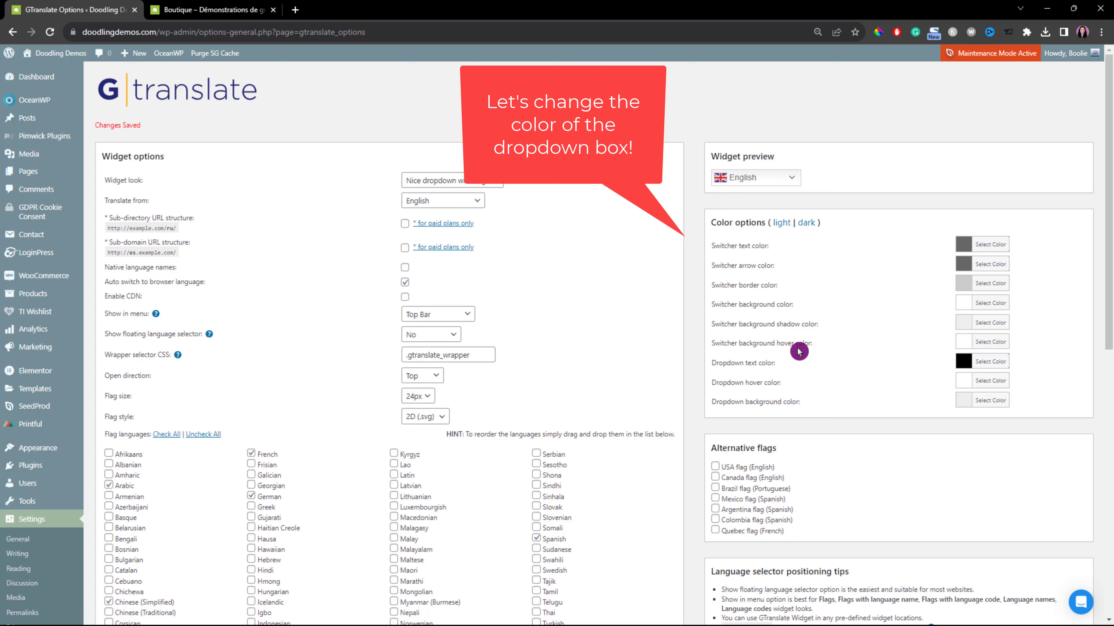
- Set the GTranslate switcher background hover color to black (#000000) and save the changes
{"action": "left_click", "coordinate": [963, 343]}
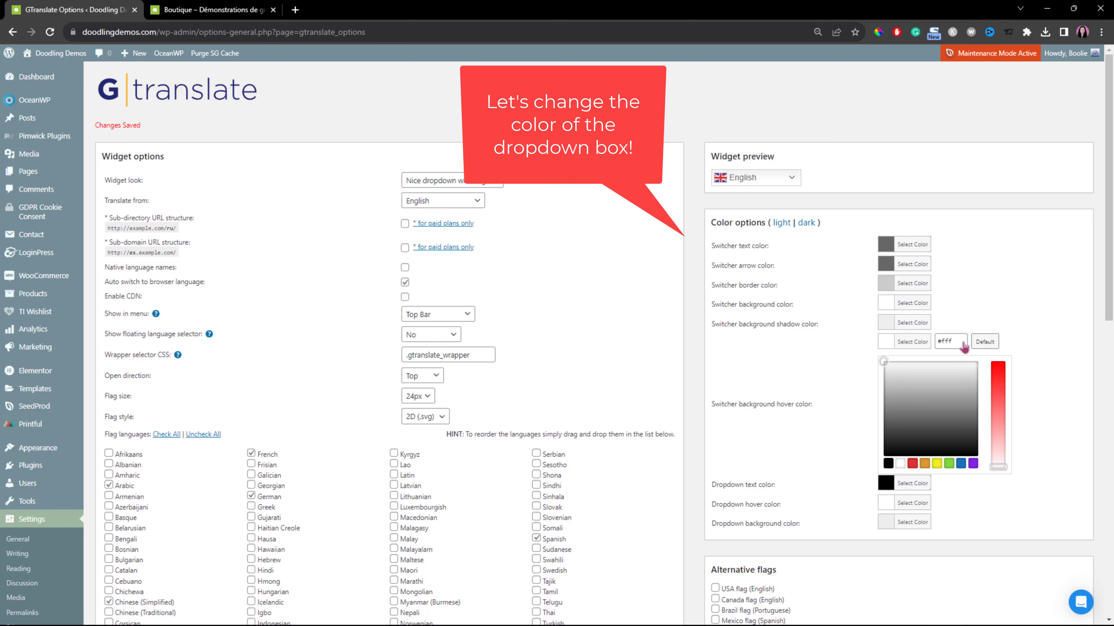
{"action": "left_click", "coordinate": [887, 463]}
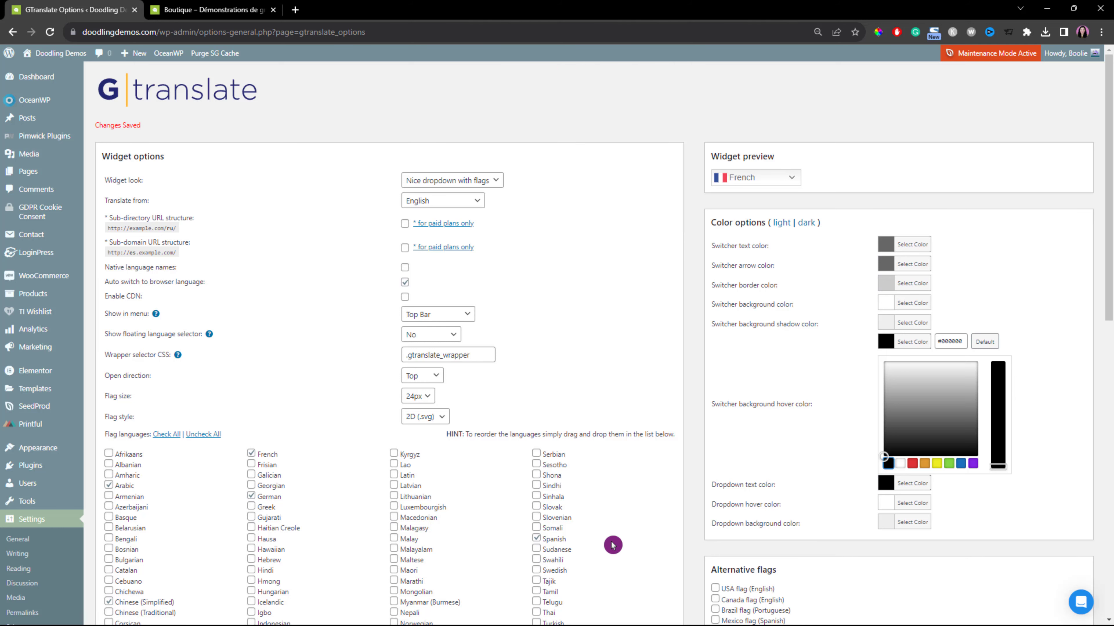
{"action": "scroll", "coordinate": [661, 568], "scroll_direction": "down", "scroll_amount": 2}
{"action": "scroll", "coordinate": [614, 564], "scroll_direction": "down", "scroll_amount": 6}
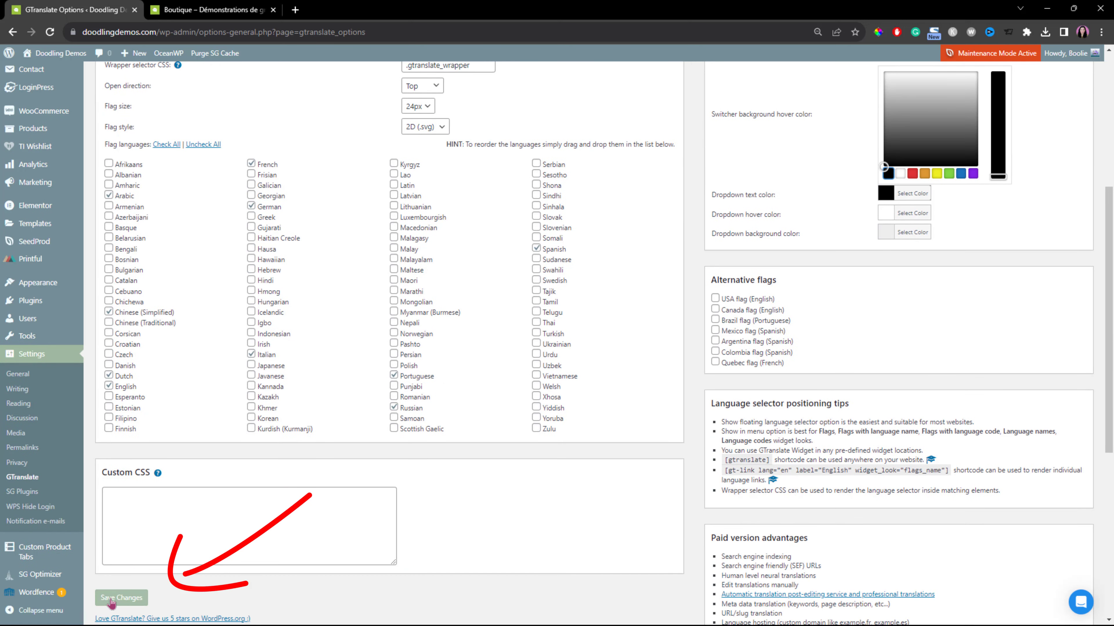
{"action": "left_click", "coordinate": [117, 599]}
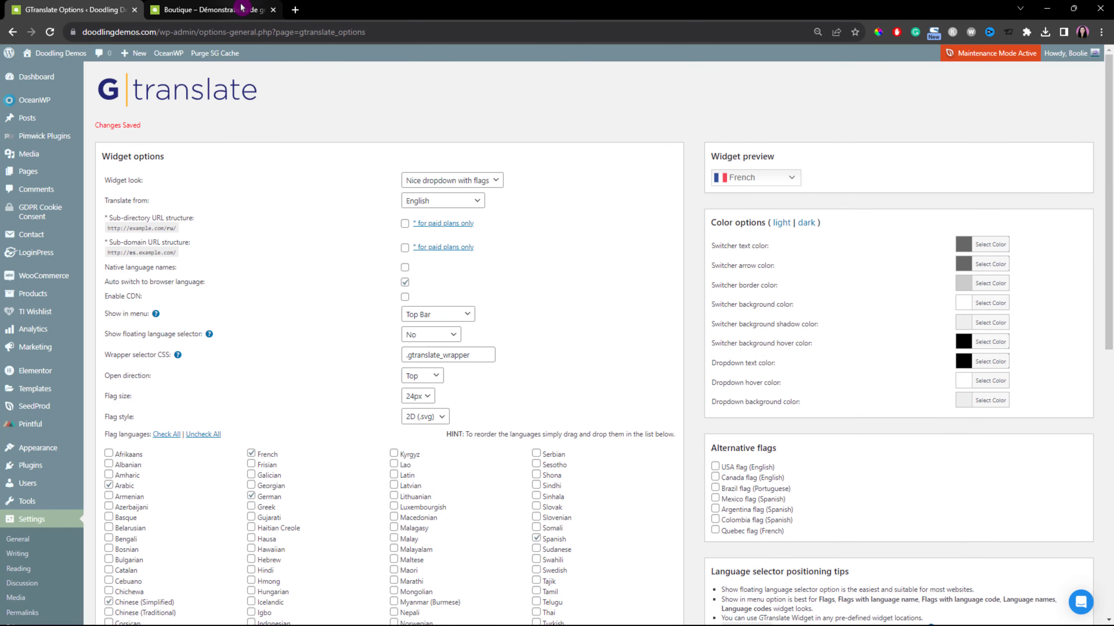
- Reload the Shop page and check the hover color and language list of the site's top-bar dropdown
{"action": "left_click", "coordinate": [242, 7]}
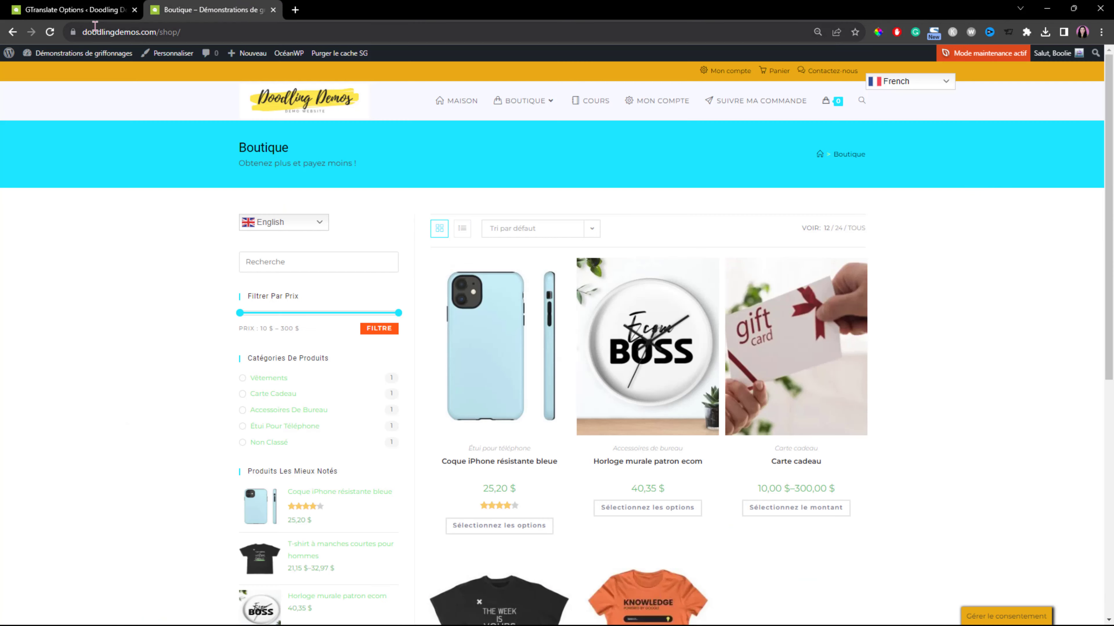
{"action": "left_click", "coordinate": [51, 32]}
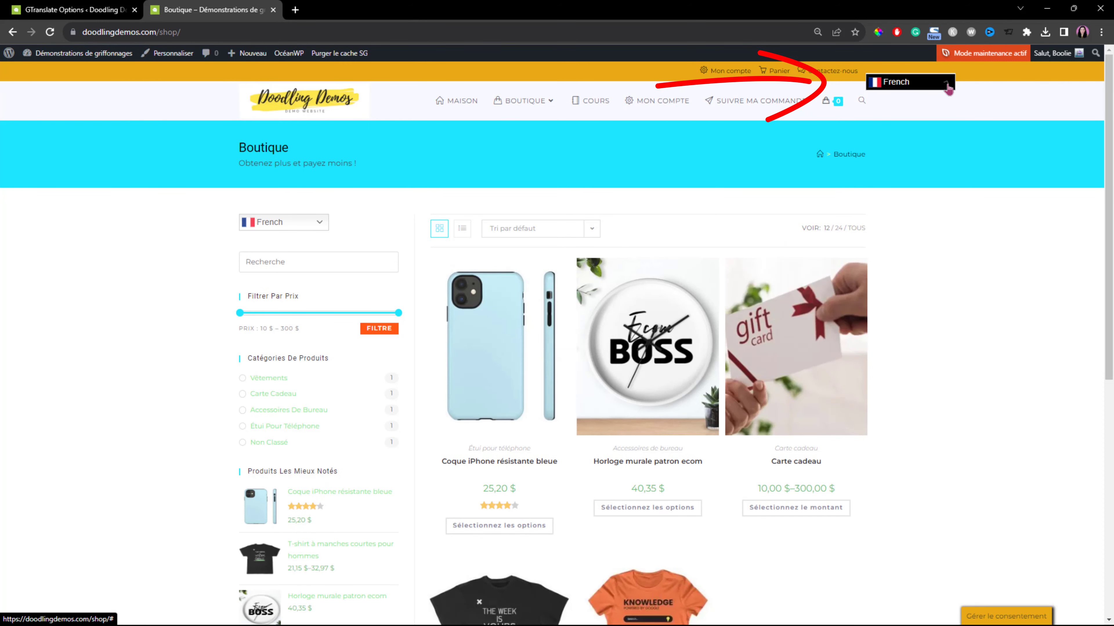
{"action": "left_click", "coordinate": [908, 81]}
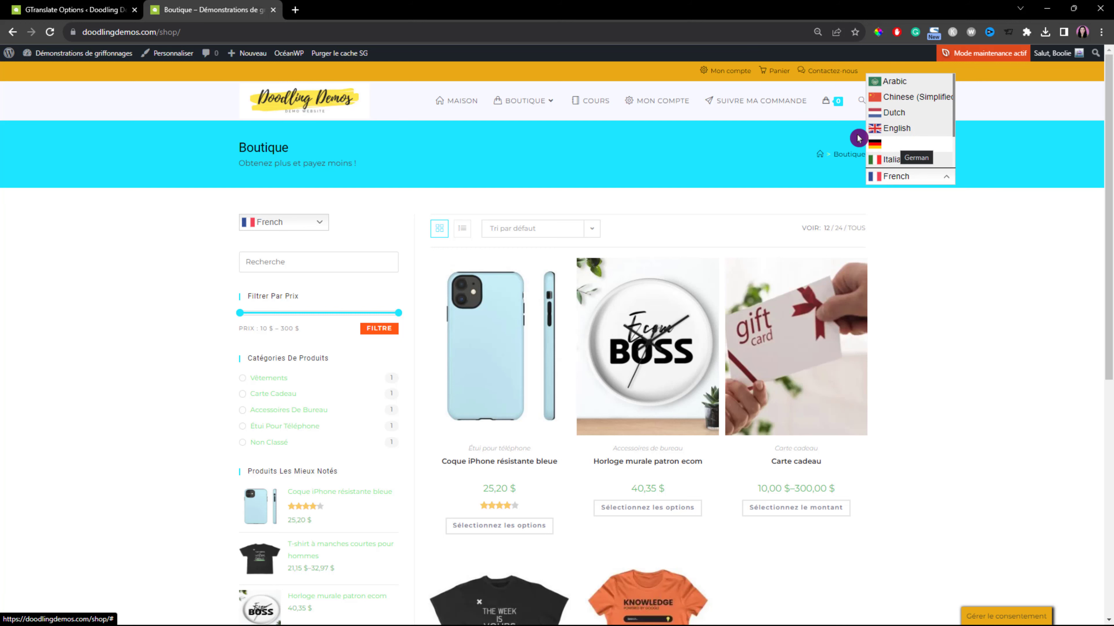
- Set the GTranslate dropdown hover color to black (#000000) and save the changes
{"action": "left_click", "coordinate": [85, 11]}
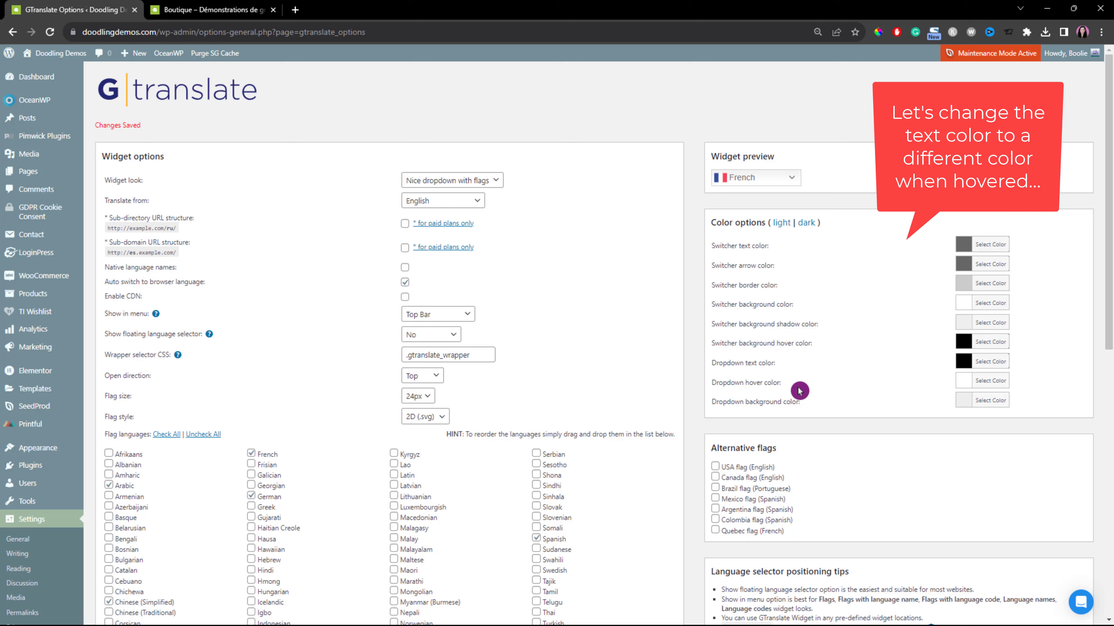
{"action": "left_click", "coordinate": [962, 385]}
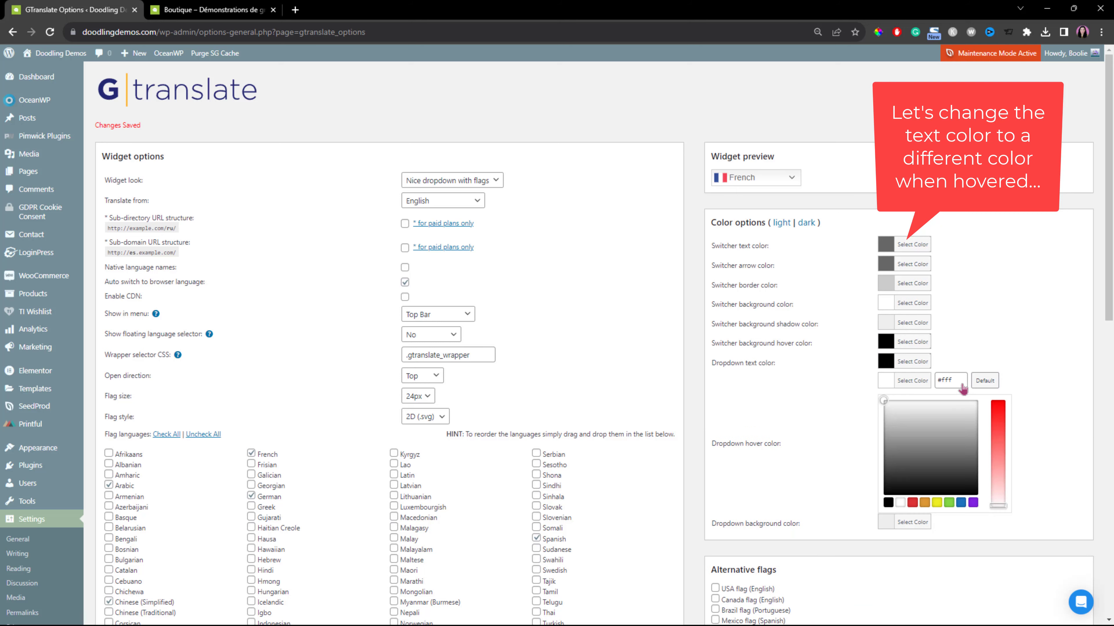
{"action": "left_click", "coordinate": [888, 503]}
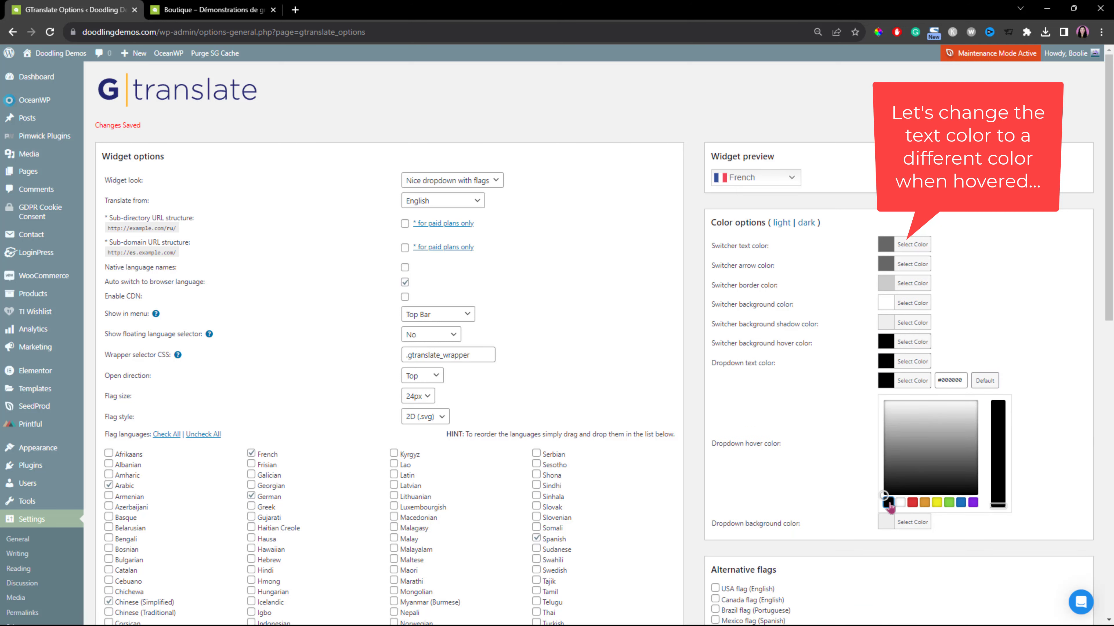
{"action": "scroll", "coordinate": [607, 515], "scroll_direction": "down", "scroll_amount": 4}
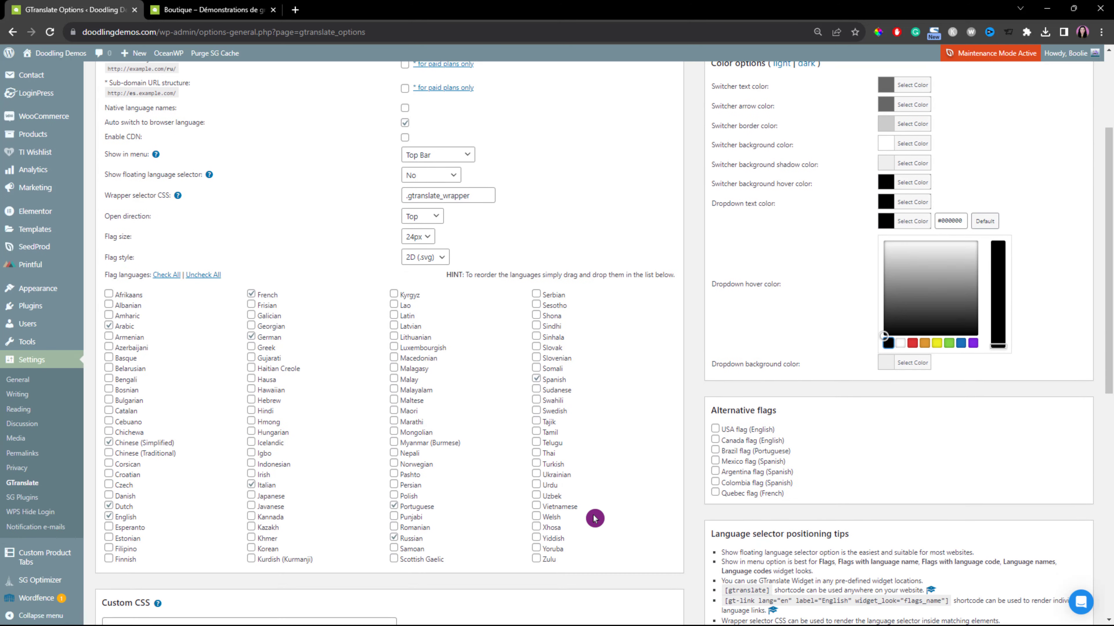
{"action": "scroll", "coordinate": [385, 544], "scroll_direction": "down", "scroll_amount": 3}
{"action": "left_click", "coordinate": [121, 598]}
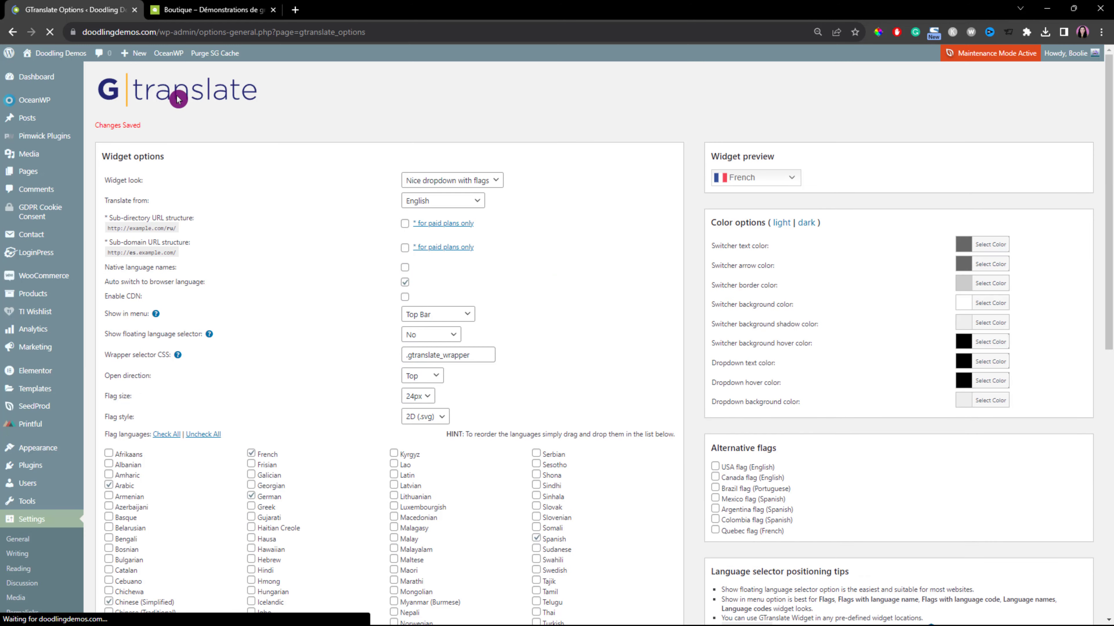
- Reload the Shop page and check how the languages in the site's top-bar dropdown look when highlighted
{"action": "left_click", "coordinate": [231, 9]}
{"action": "left_click", "coordinate": [50, 35]}
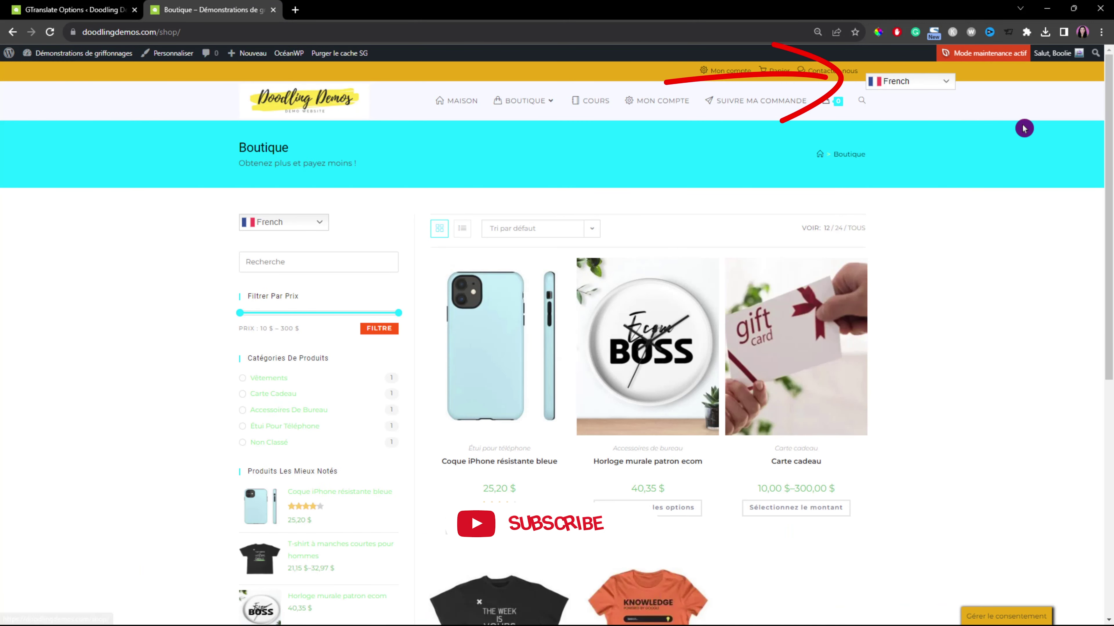
{"action": "left_click", "coordinate": [946, 89]}
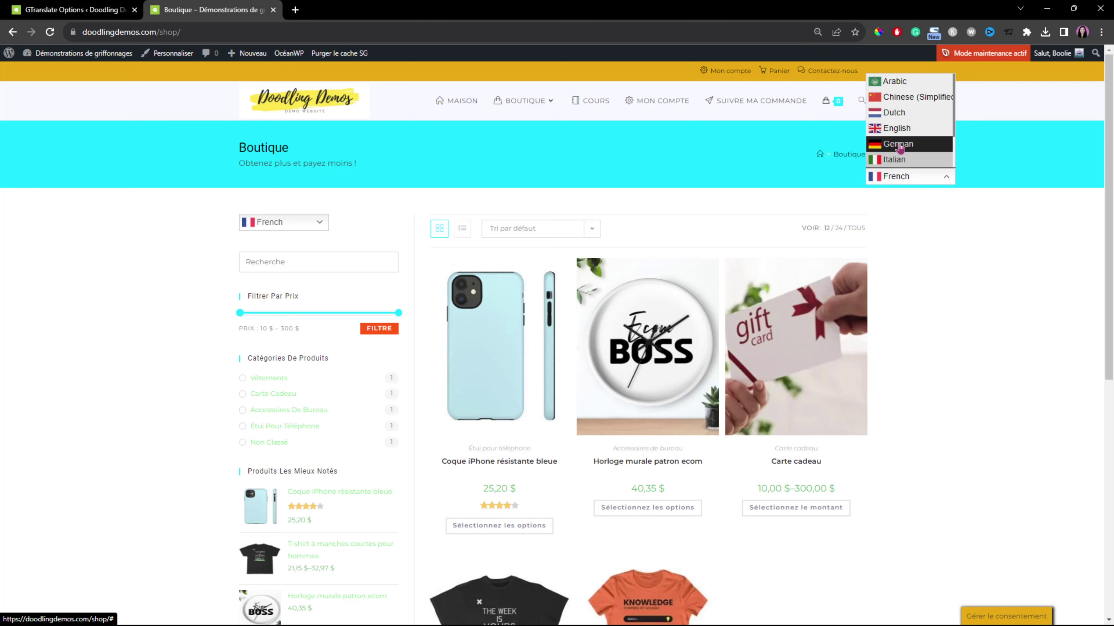
{"action": "left_click", "coordinate": [945, 176]}
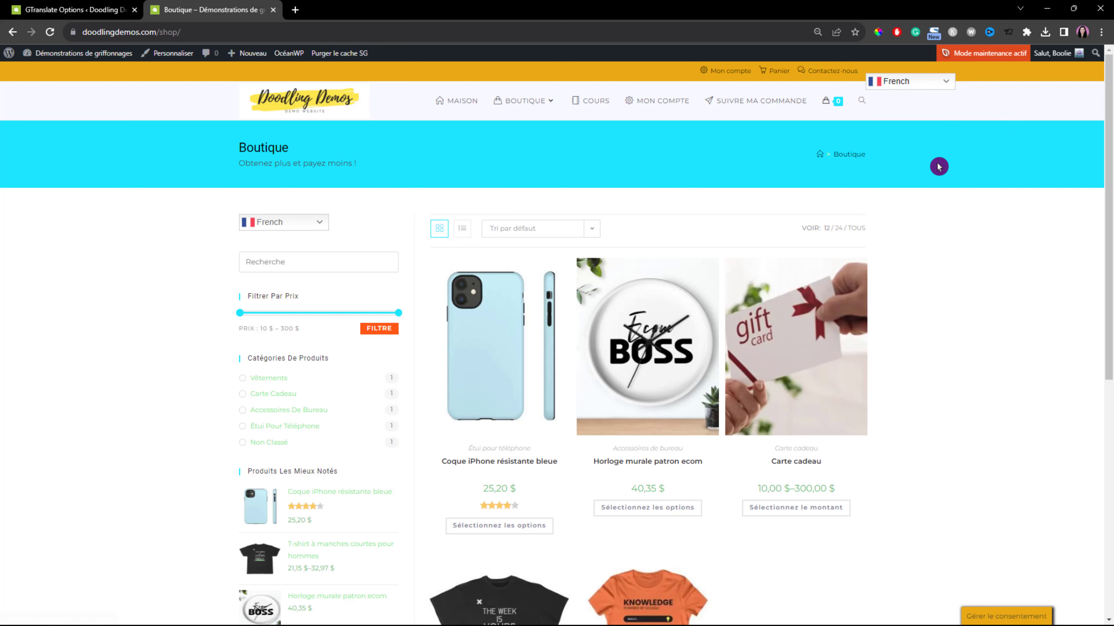
{"action": "left_click", "coordinate": [916, 90]}
{"action": "left_click", "coordinate": [926, 95]}
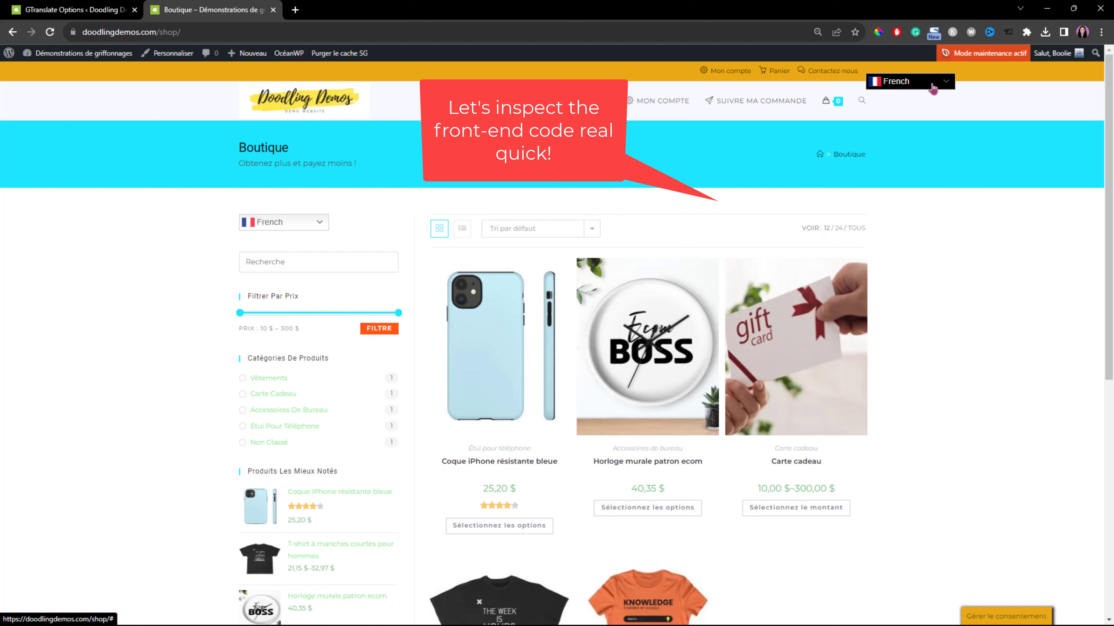
- Inspect the site's top-bar language dropdown and disable the inline "position: absolute" style on its gtranslate_menu_wrapper div
{"action": "right_click", "coordinate": [929, 88]}
{"action": "left_click", "coordinate": [799, 222]}
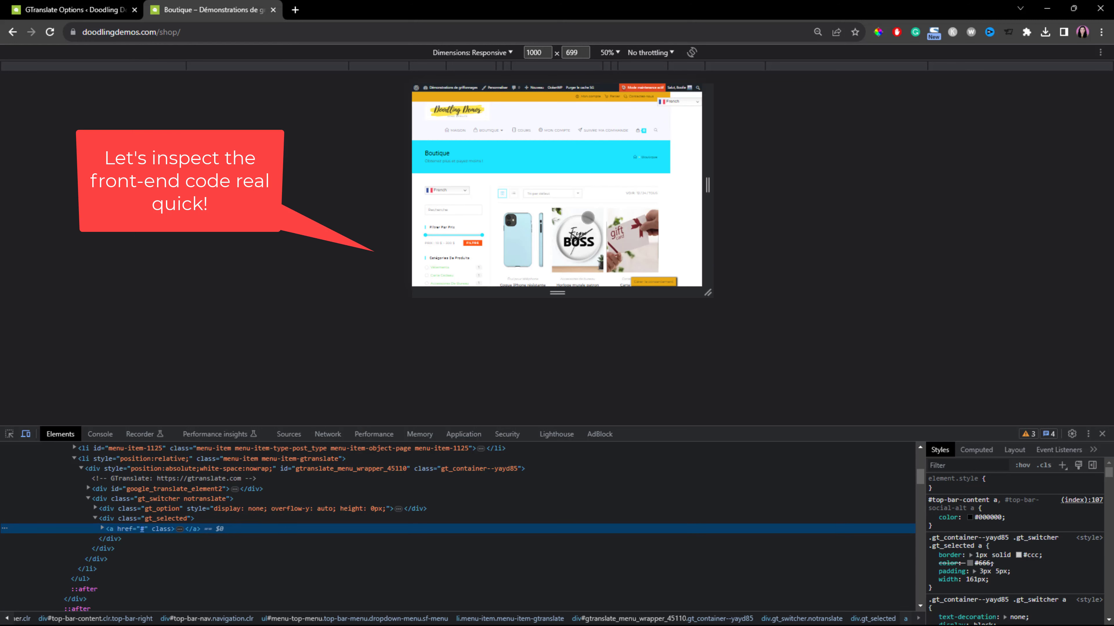
{"action": "left_click", "coordinate": [511, 54]}
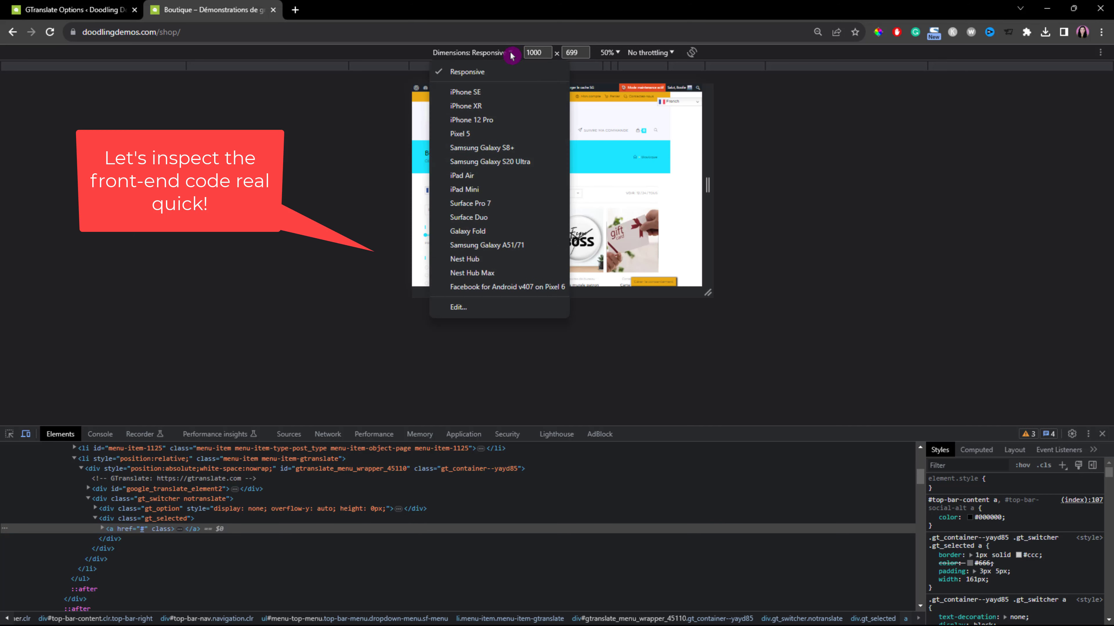
{"action": "left_click", "coordinate": [749, 187]}
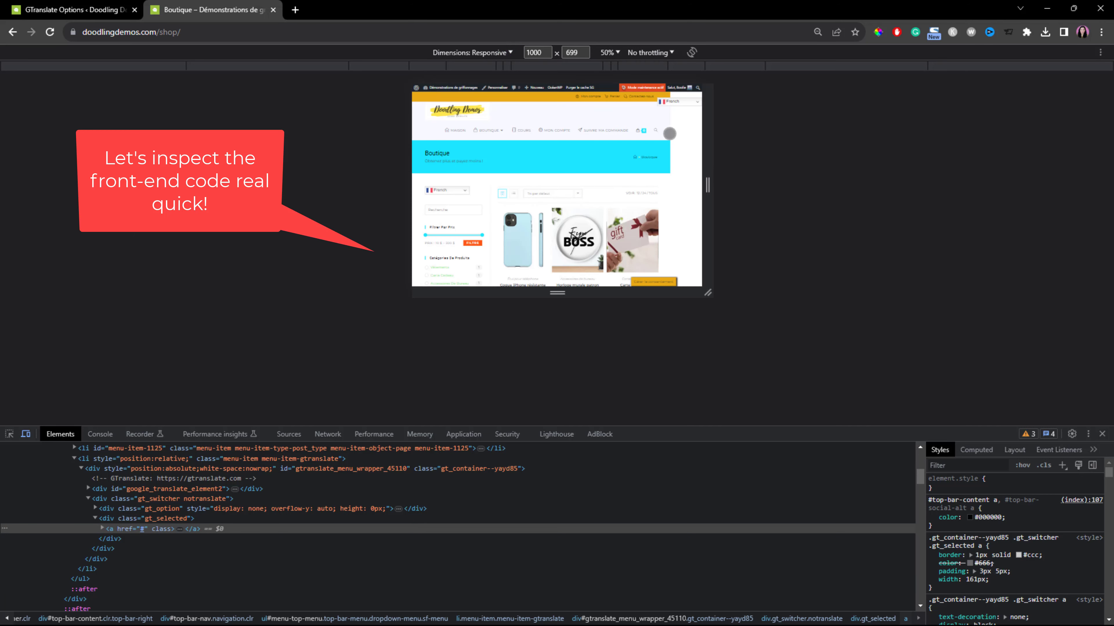
{"action": "left_click", "coordinate": [619, 54]}
{"action": "left_click", "coordinate": [632, 106]}
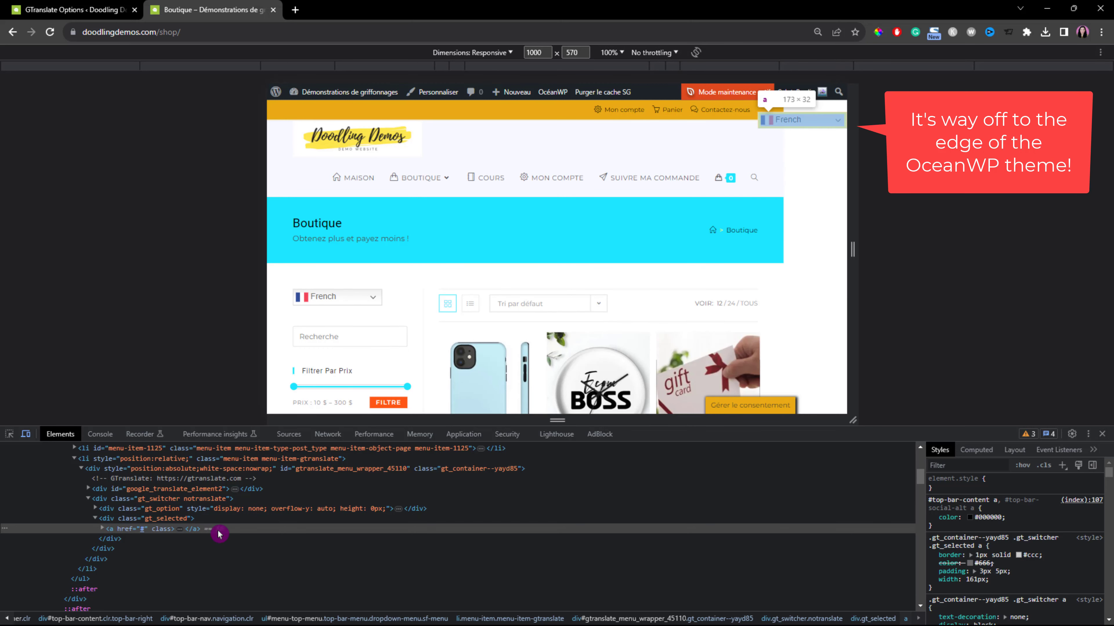
{"action": "left_click", "coordinate": [178, 526]}
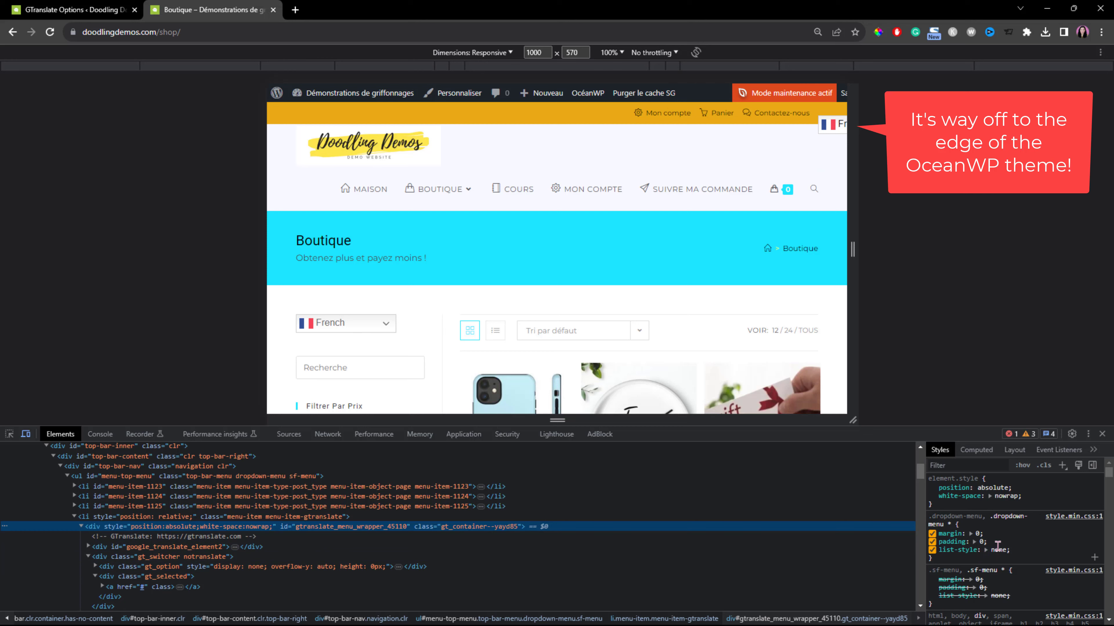
{"action": "left_click", "coordinate": [932, 489]}
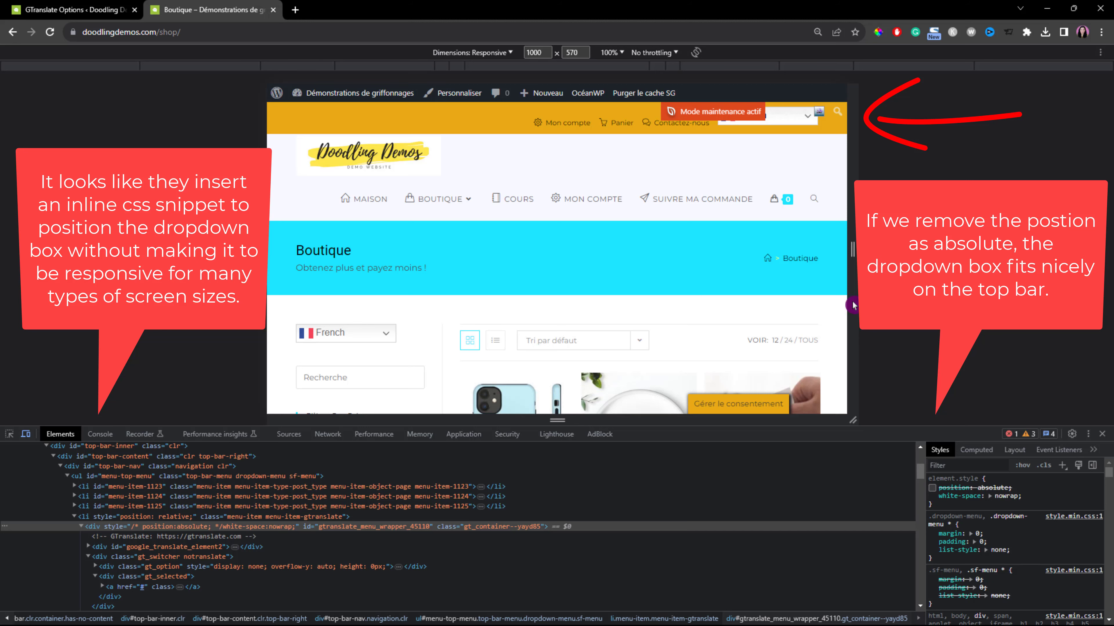
- Set the GTranslate "Show in menu" option to "- None -", save the changes, and reload the Shop page
{"action": "left_click", "coordinate": [72, 10]}
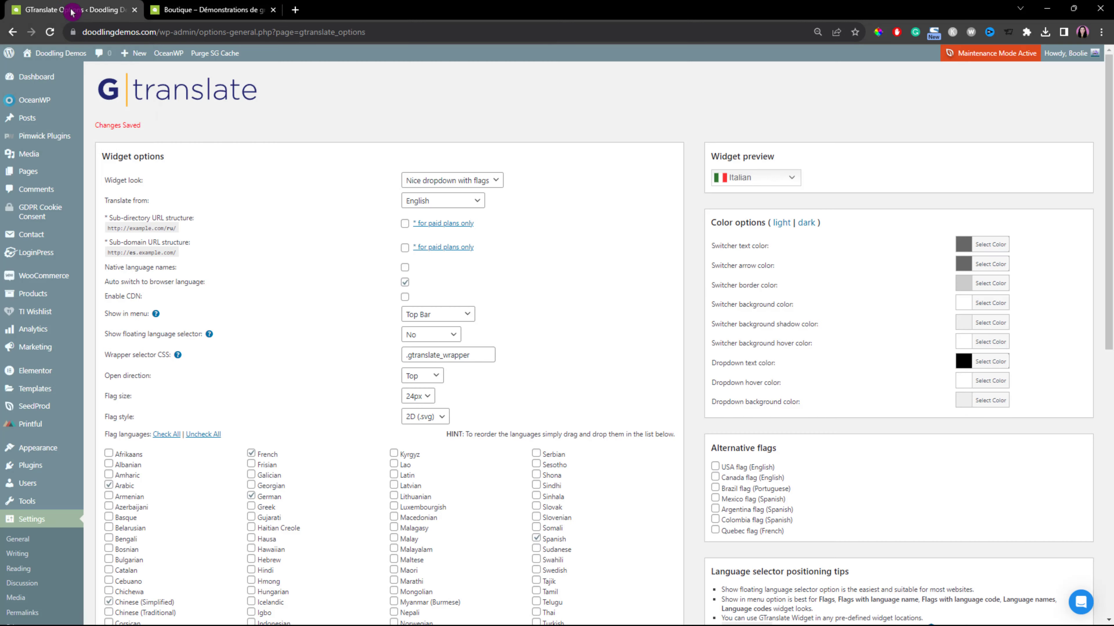
{"action": "left_click", "coordinate": [465, 314]}
{"action": "left_click", "coordinate": [432, 327]}
{"action": "left_click", "coordinate": [568, 329]}
{"action": "scroll", "coordinate": [689, 469], "scroll_direction": "down", "scroll_amount": 8}
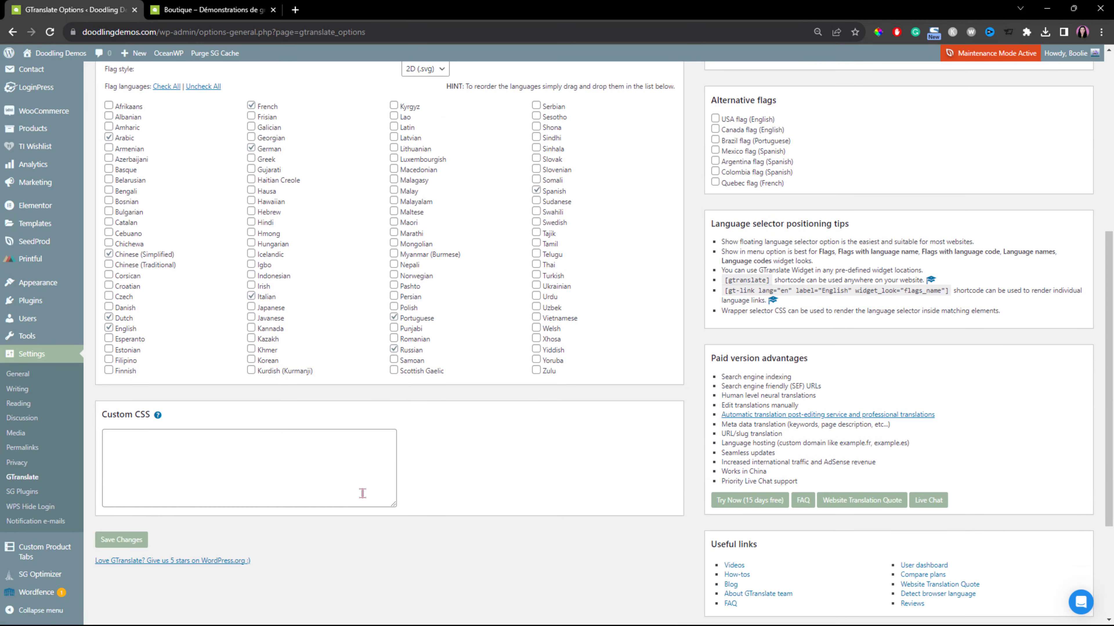
{"action": "left_click", "coordinate": [122, 544]}
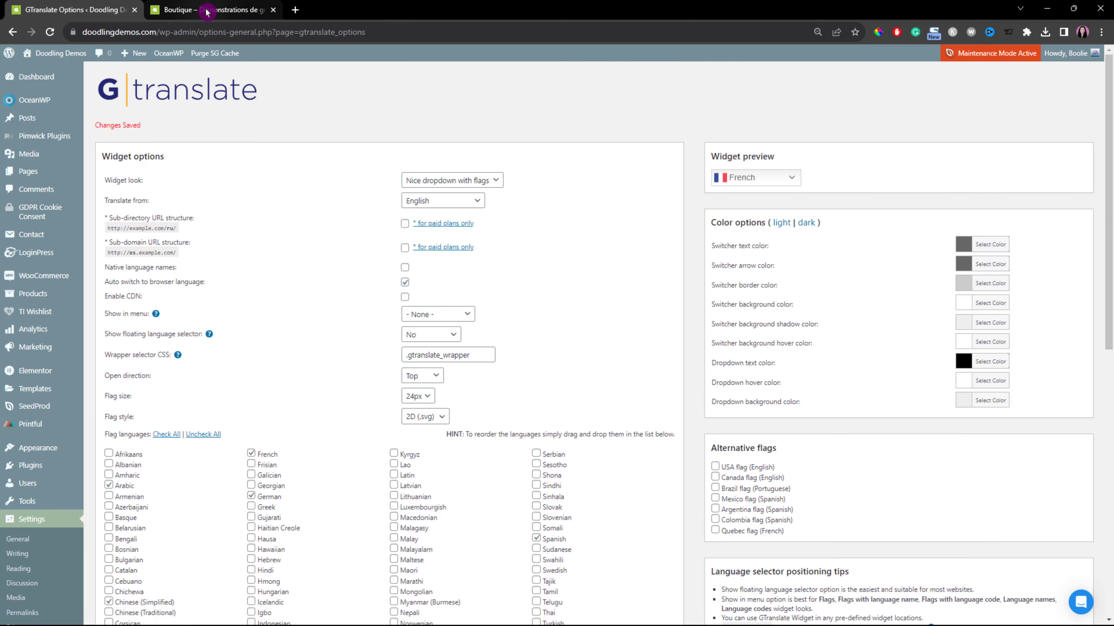
{"action": "left_click", "coordinate": [211, 9]}
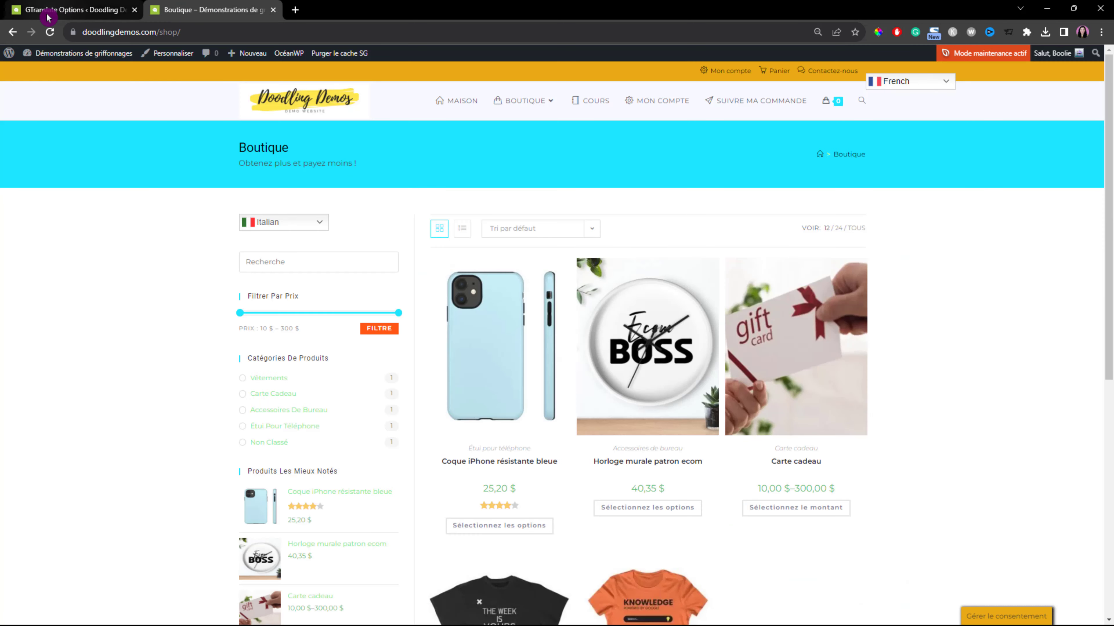
{"action": "left_click", "coordinate": [52, 32]}
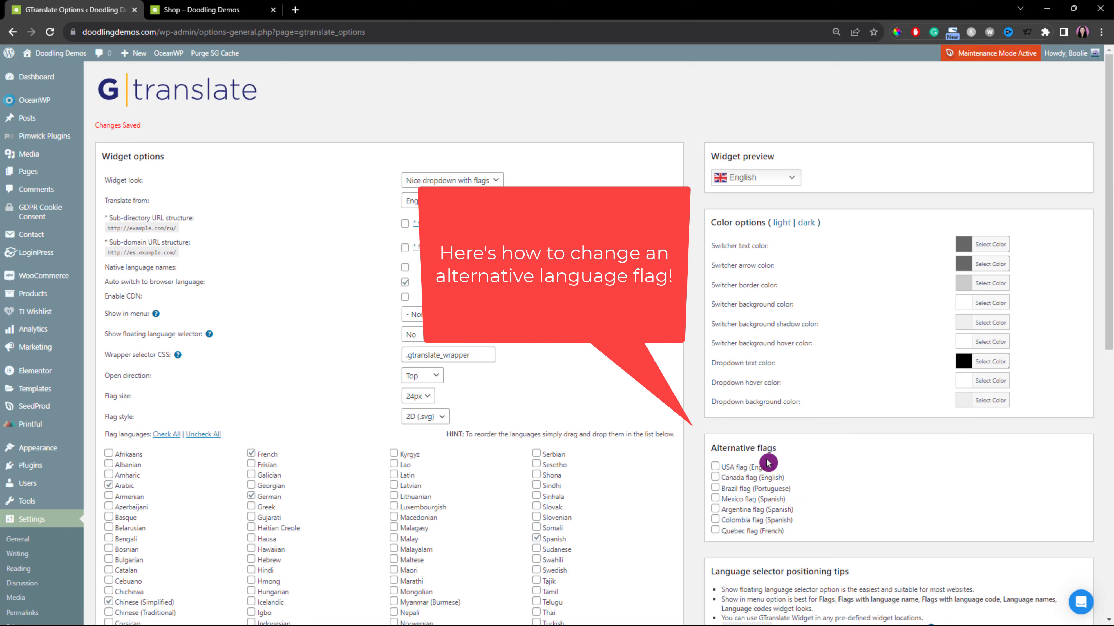
- Enable the alternative "USA flag (English)" in the GTranslate options and save the changes
{"action": "left_click", "coordinate": [715, 467]}
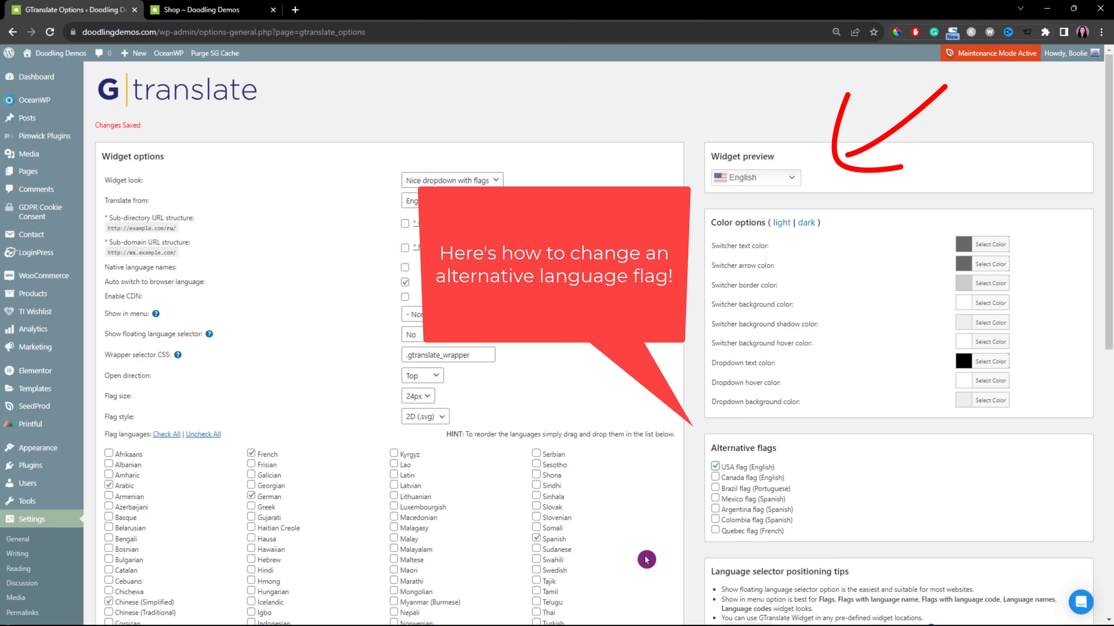
{"action": "scroll", "coordinate": [643, 558], "scroll_direction": "down", "scroll_amount": 1}
{"action": "scroll", "coordinate": [643, 559], "scroll_direction": "down", "scroll_amount": 8}
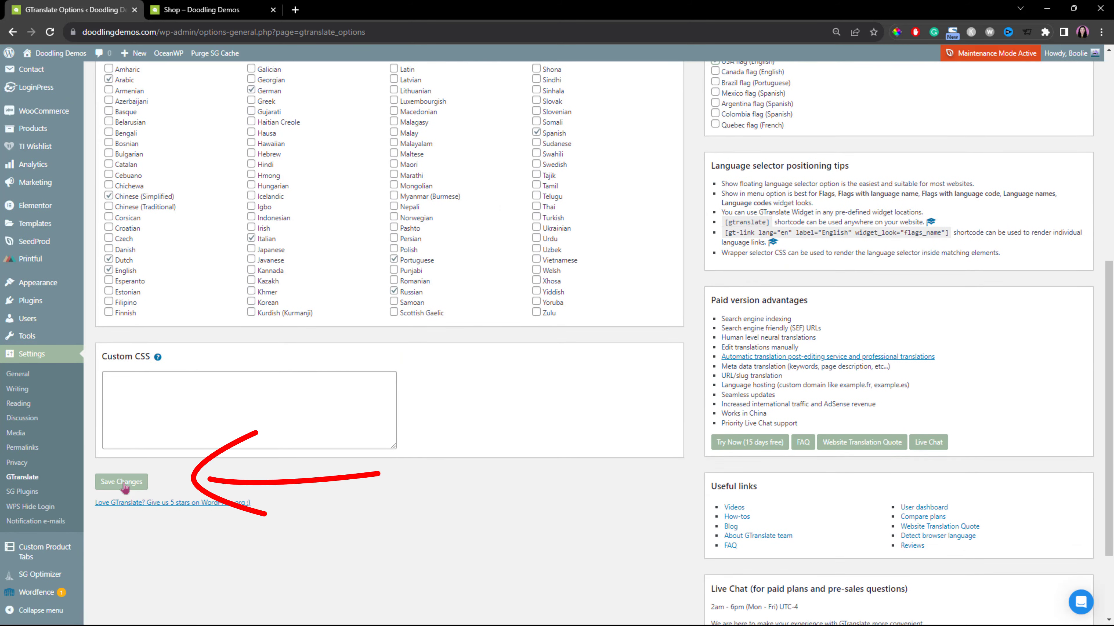
{"action": "left_click", "coordinate": [123, 483]}
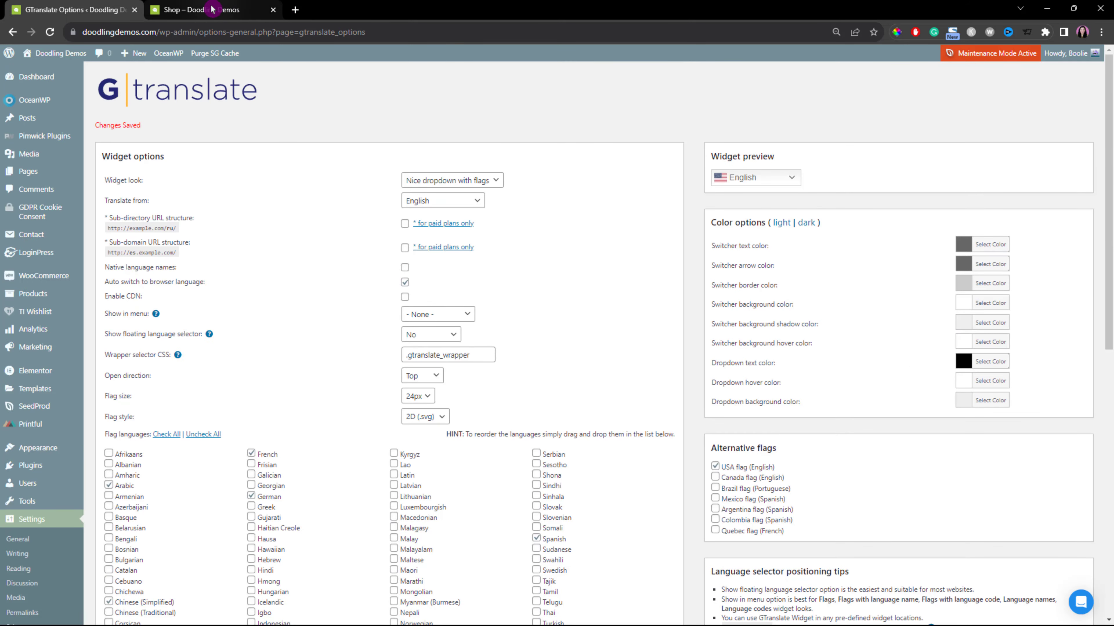
- Reload the Shop page and switch it to Italian with the language dropdown in the site's sidebar
{"action": "left_click", "coordinate": [202, 10]}
{"action": "left_click", "coordinate": [51, 33]}
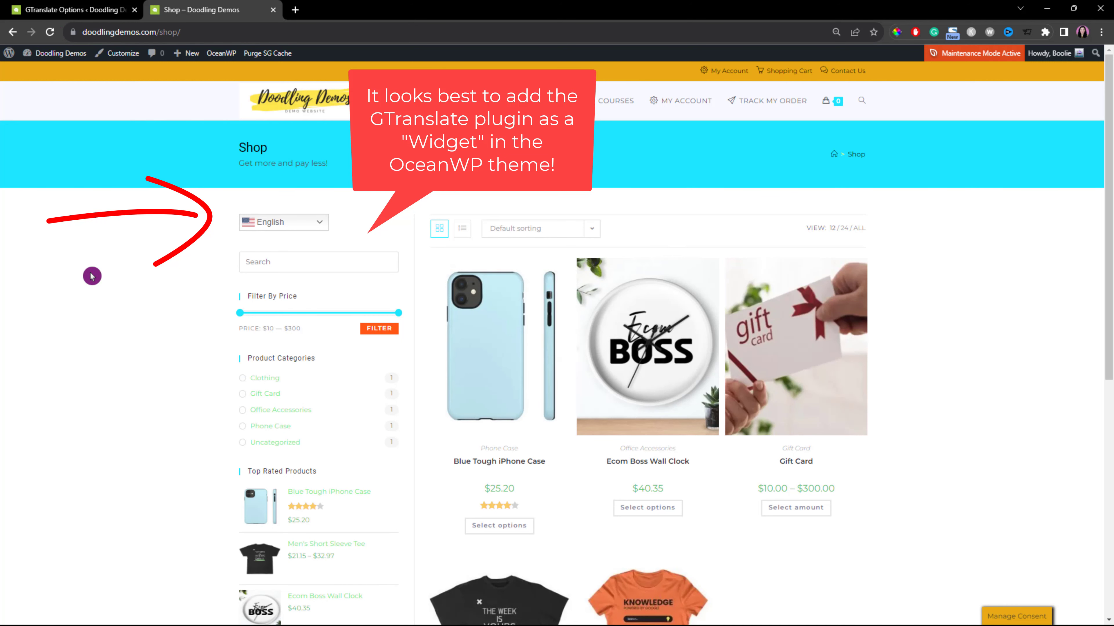
{"action": "left_click", "coordinate": [320, 222]}
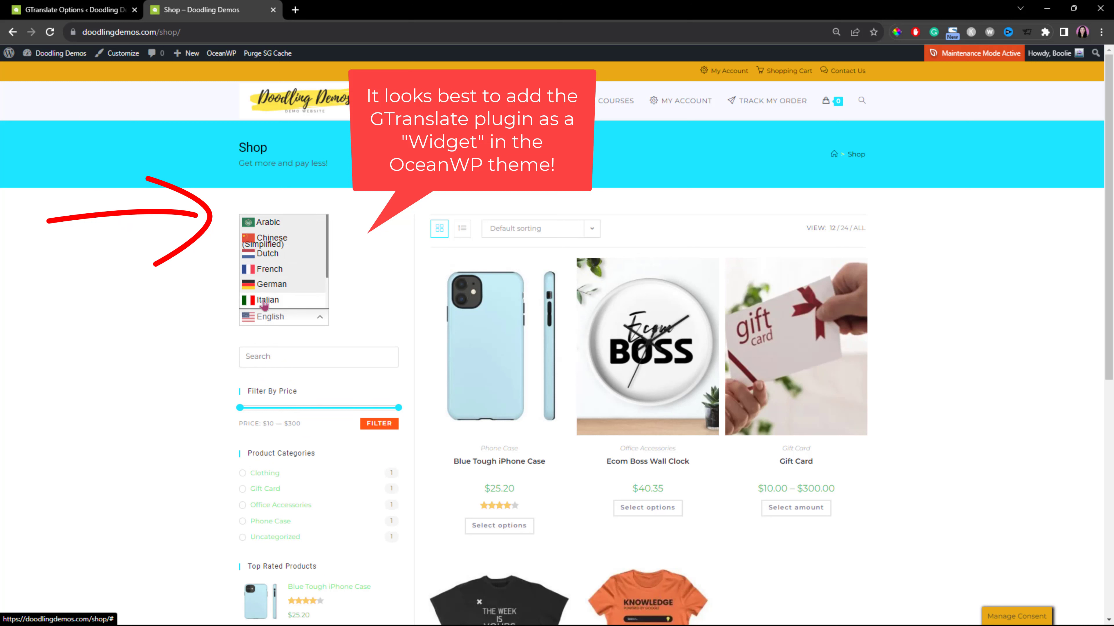
{"action": "left_click", "coordinate": [282, 300]}
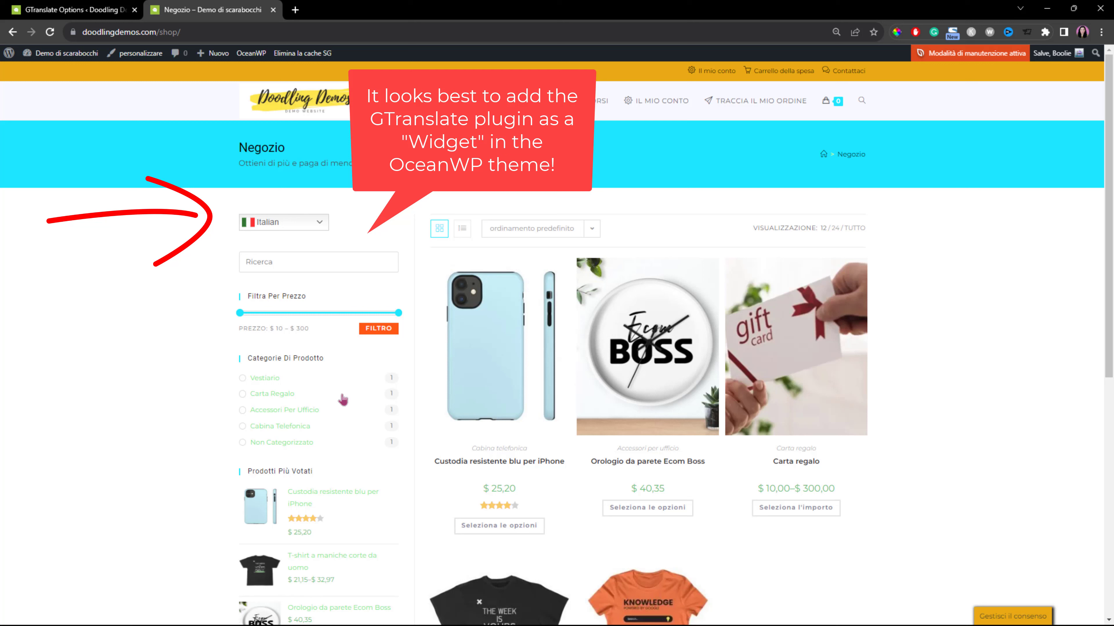
- Open the blue iPhone case's product page and highlight its short description to check the Italian translation
{"action": "left_click", "coordinate": [493, 347]}
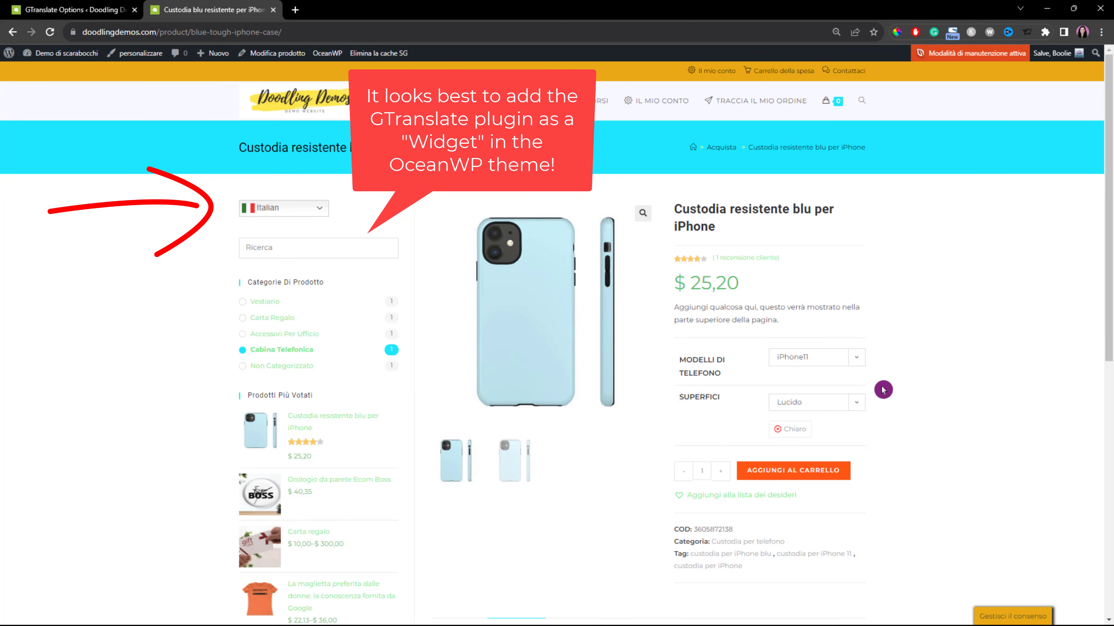
{"action": "left_click_drag", "start_coordinate": [711, 307], "coordinate": [815, 323]}
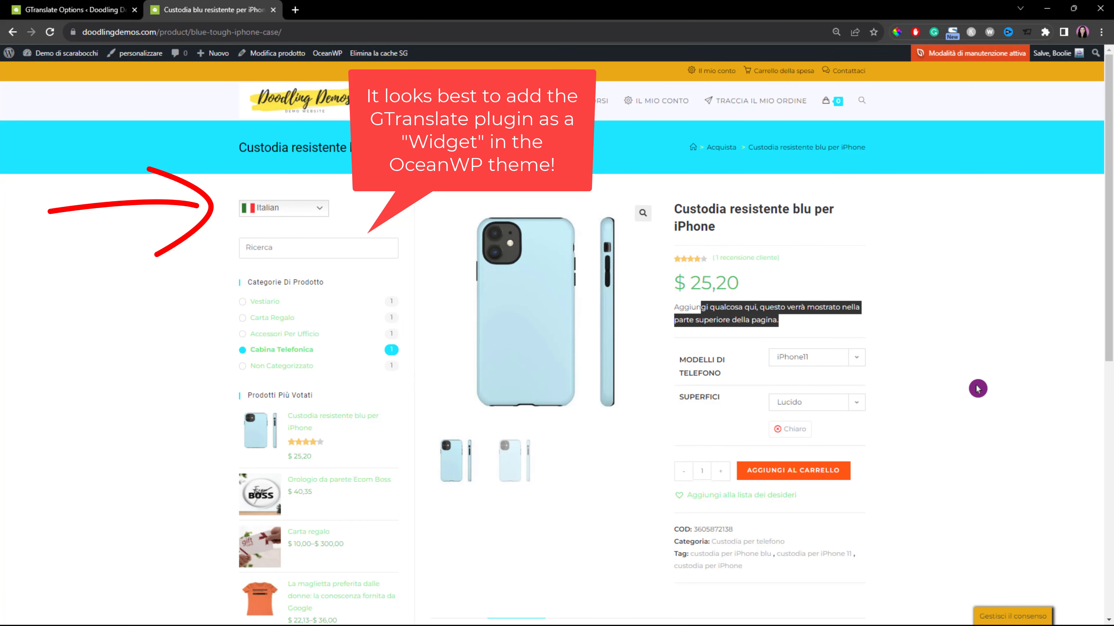